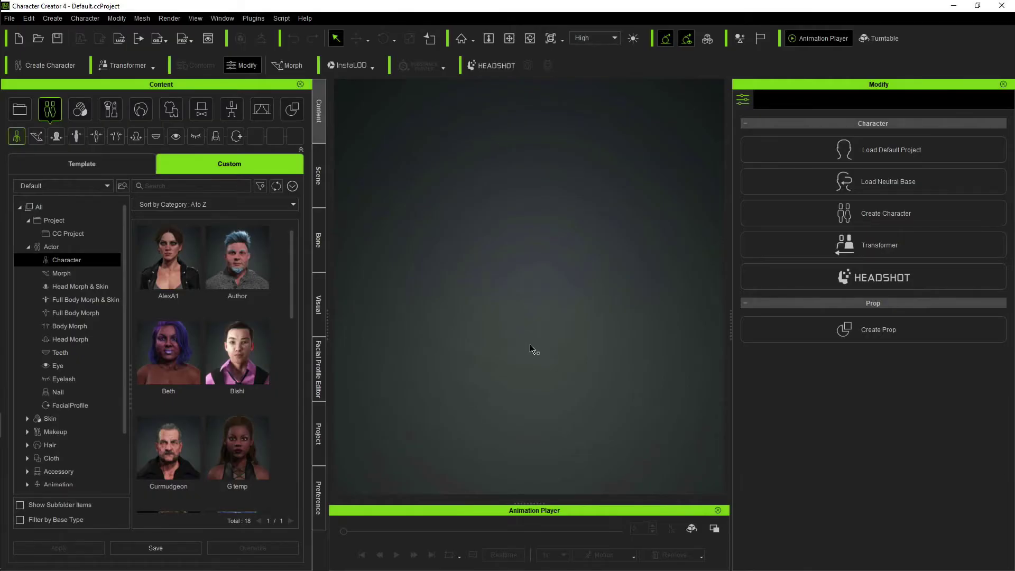
Load the custom Theta character from the content library and frame its head and shoulders from the front.
{"action": "scroll", "coordinate": [285, 344], "scroll_direction": "down", "scroll_amount": 6}
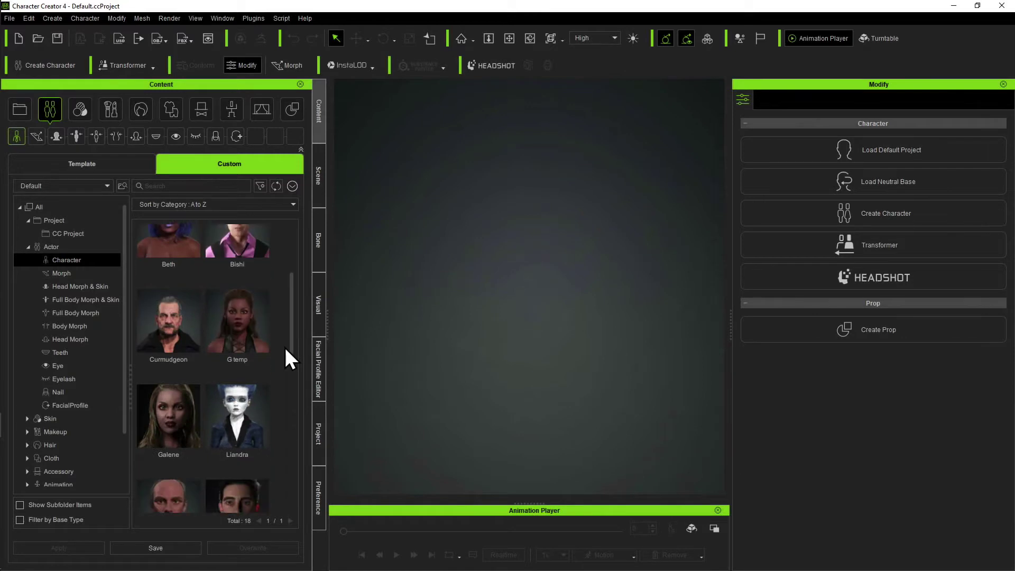
{"action": "scroll", "coordinate": [285, 359], "scroll_direction": "down", "scroll_amount": 2}
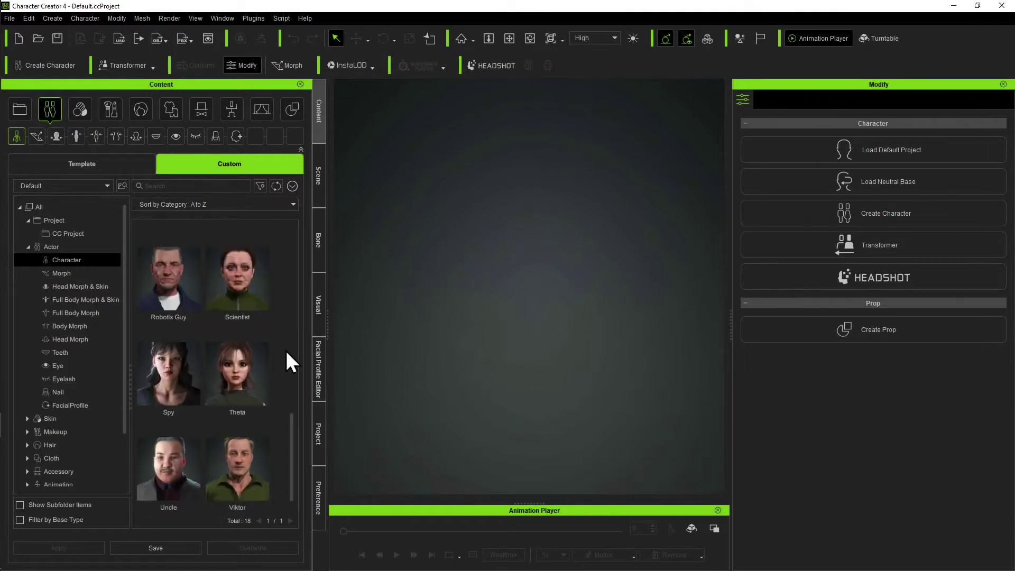
{"action": "double_click", "coordinate": [236, 368]}
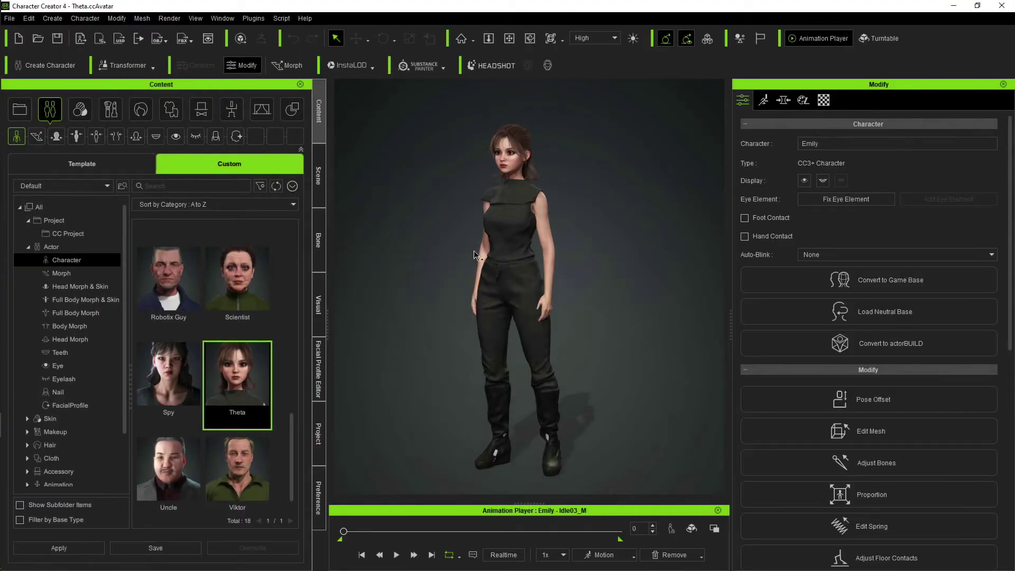
{"action": "scroll", "coordinate": [500, 269], "scroll_direction": "up", "scroll_amount": 3}
{"action": "middle_click_drag", "start_coordinate": [499, 238], "coordinate": [515, 360]}
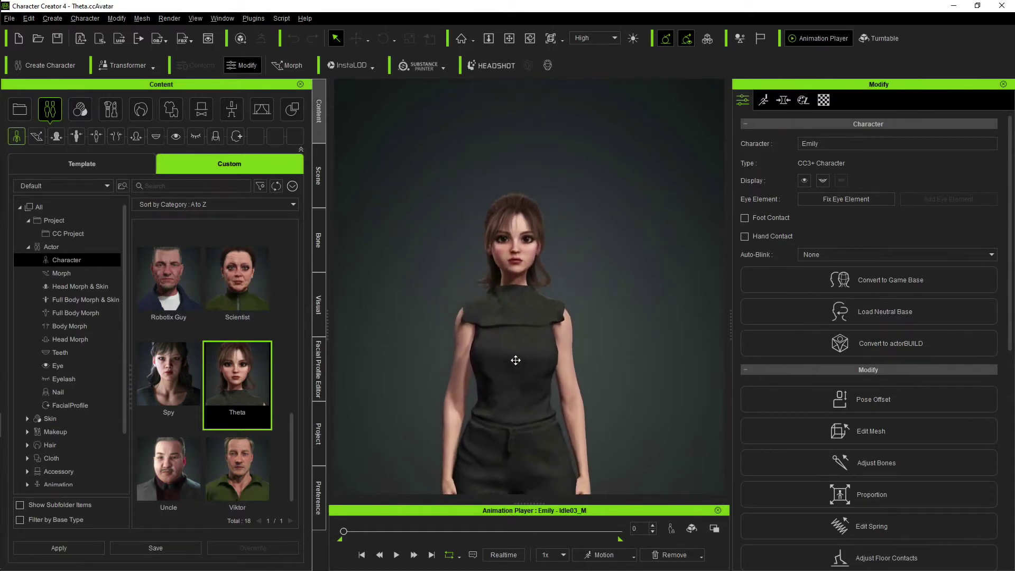
{"action": "scroll", "coordinate": [515, 360], "scroll_direction": "up", "scroll_amount": 5}
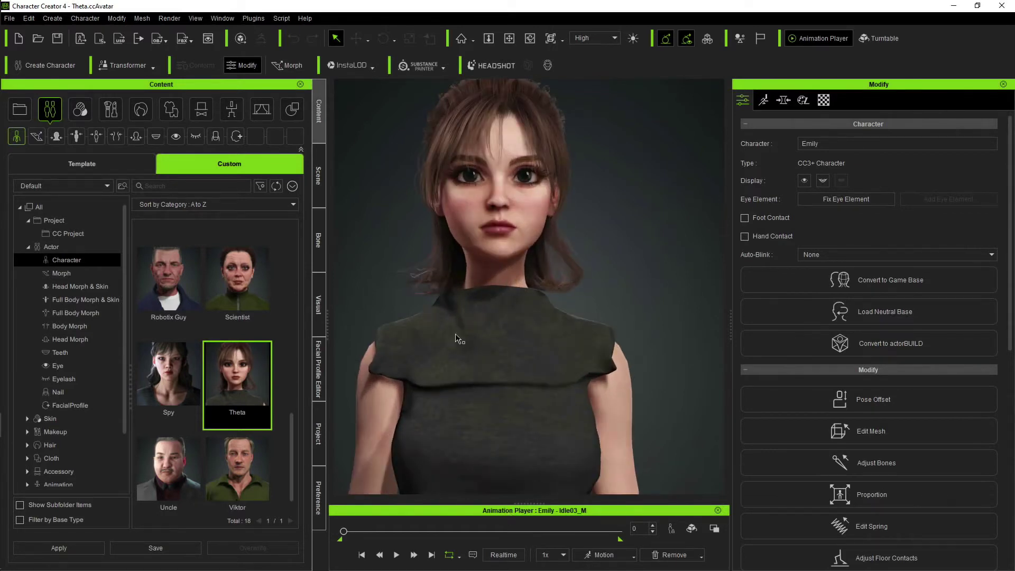
{"action": "middle_click_drag", "start_coordinate": [459, 312], "coordinate": [506, 375]}
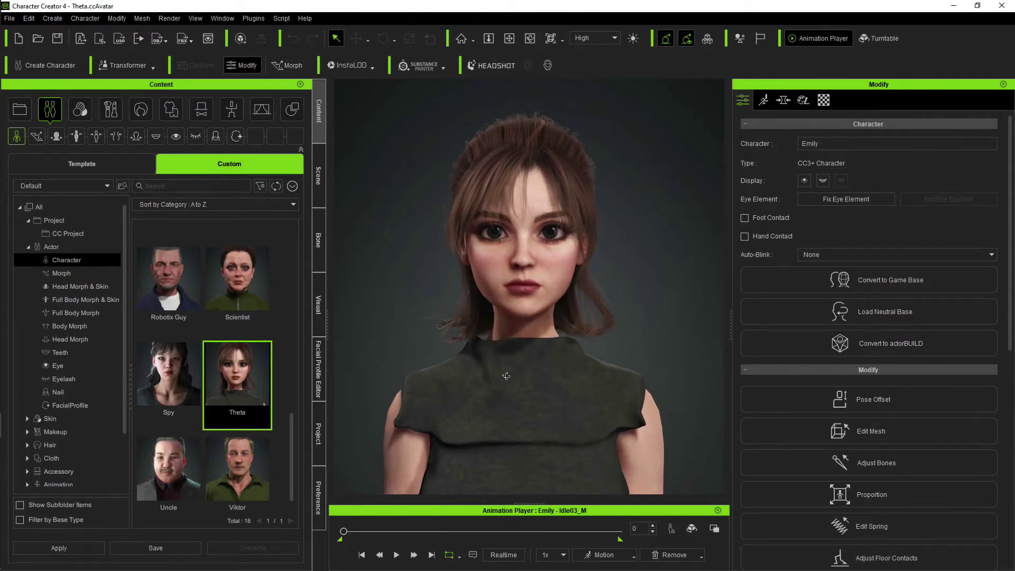
{"action": "scroll", "coordinate": [503, 393], "scroll_direction": "up", "scroll_amount": 2}
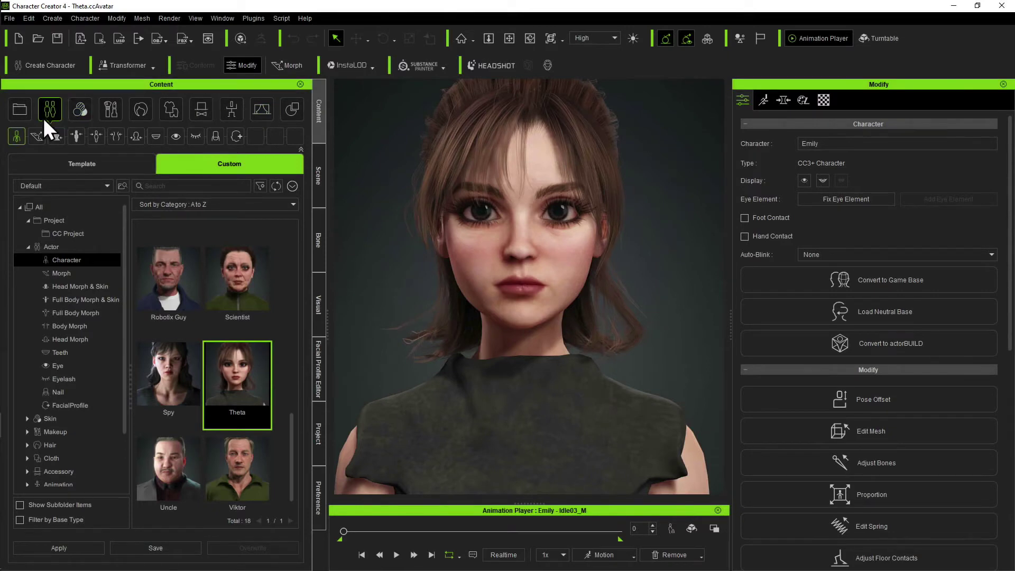
Apply the CC4 Standard facial profile template to the character.
{"action": "left_click", "coordinate": [238, 135]}
{"action": "left_click", "coordinate": [96, 165]}
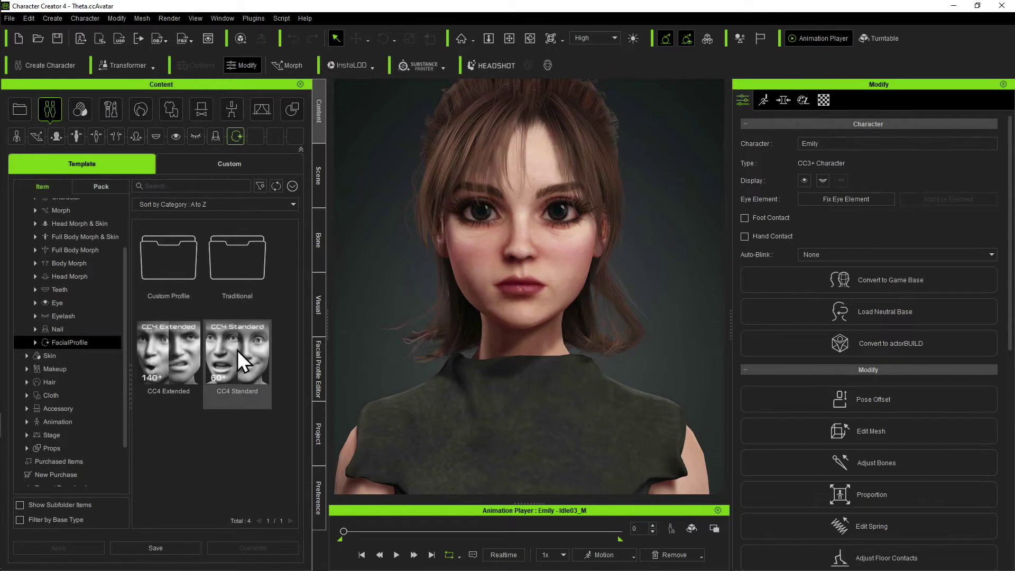
{"action": "left_click_drag", "start_coordinate": [238, 354], "coordinate": [521, 397]}
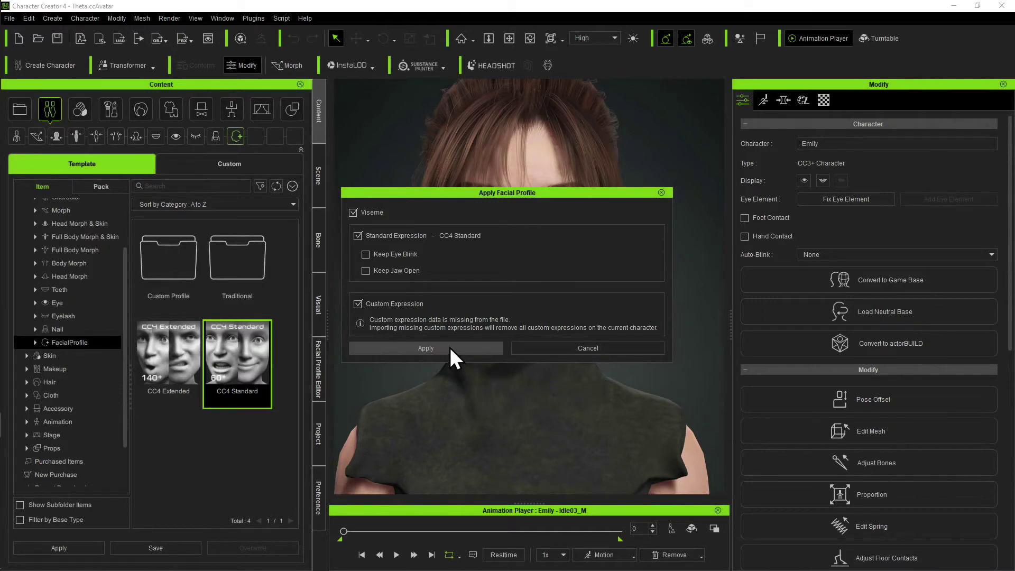
{"action": "left_click", "coordinate": [387, 215]}
{"action": "left_click", "coordinate": [432, 346]}
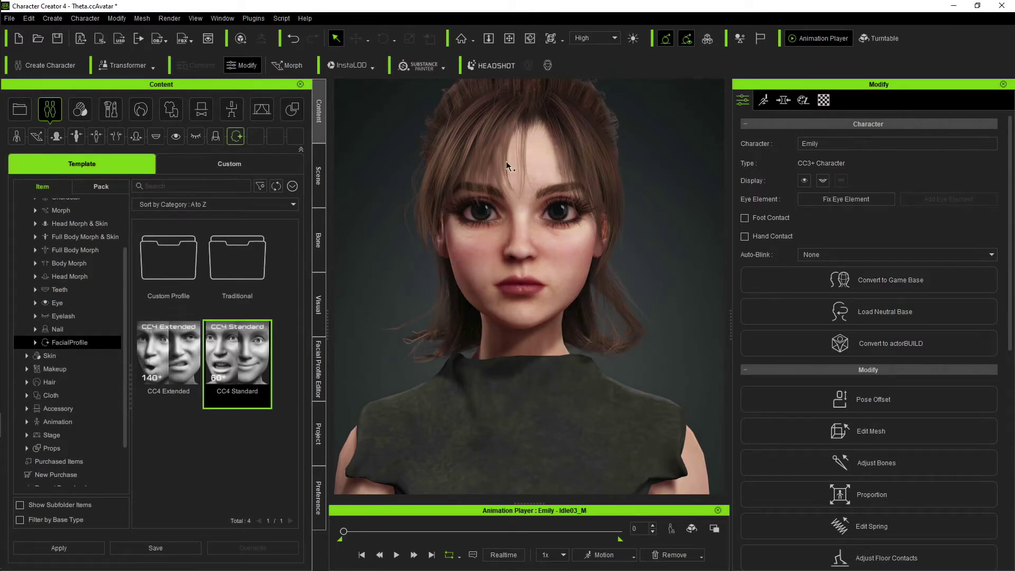
Preview the character with closed eyes and run Correct Eyeblink on it.
{"action": "left_click", "coordinate": [804, 180]}
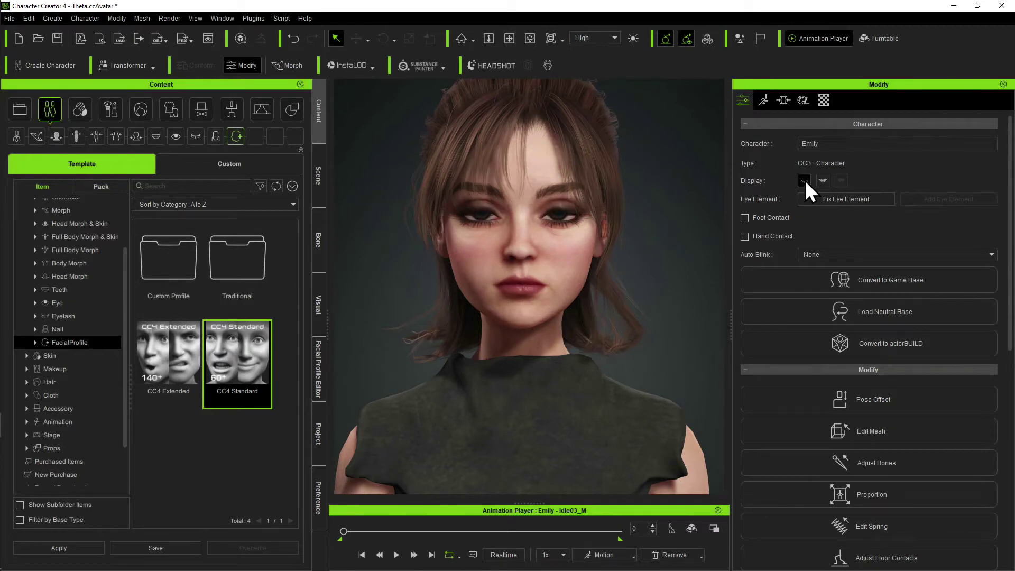
{"action": "left_click", "coordinate": [804, 181]}
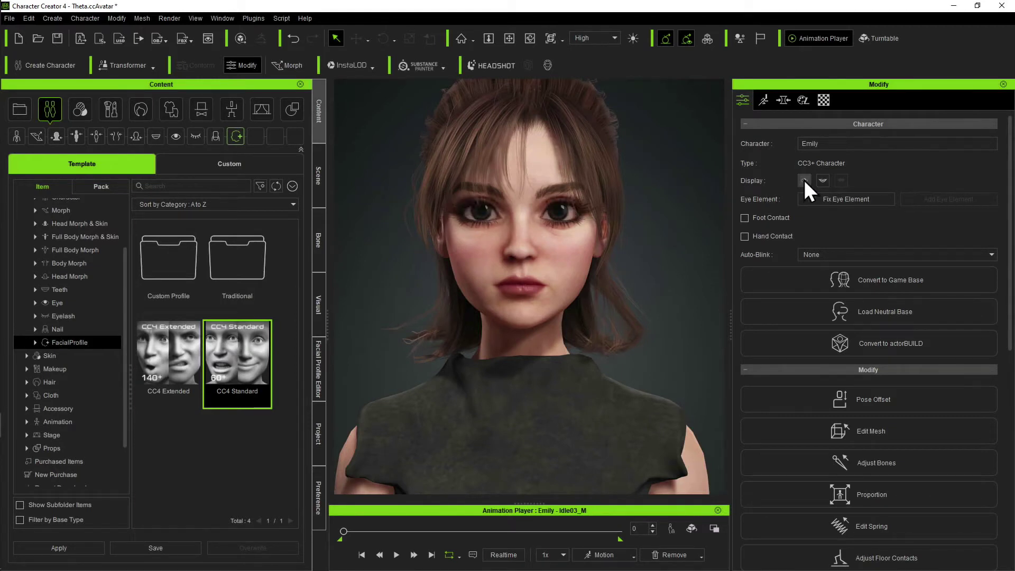
{"action": "left_click", "coordinate": [803, 179]}
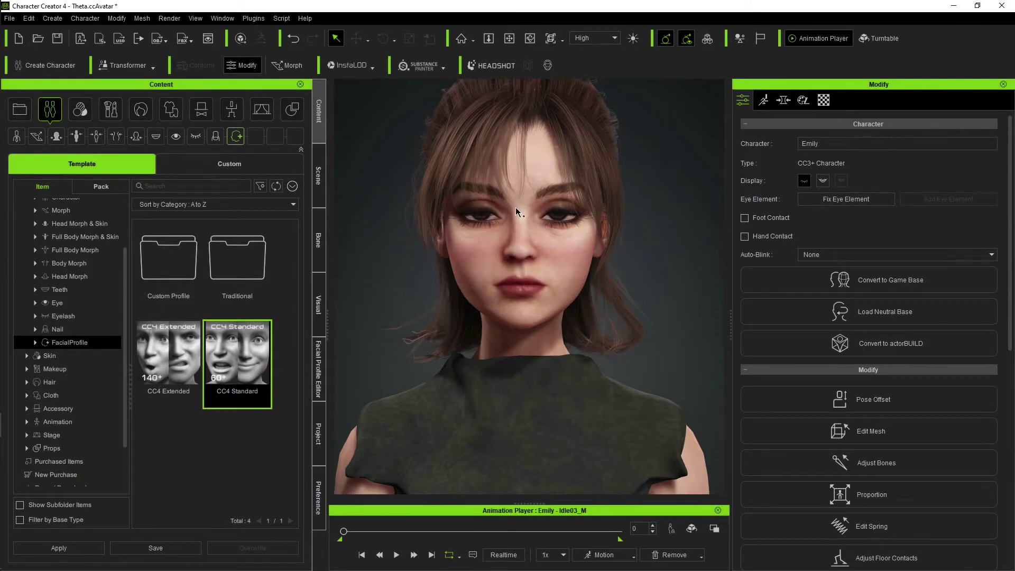
{"action": "left_click", "coordinate": [81, 21]}
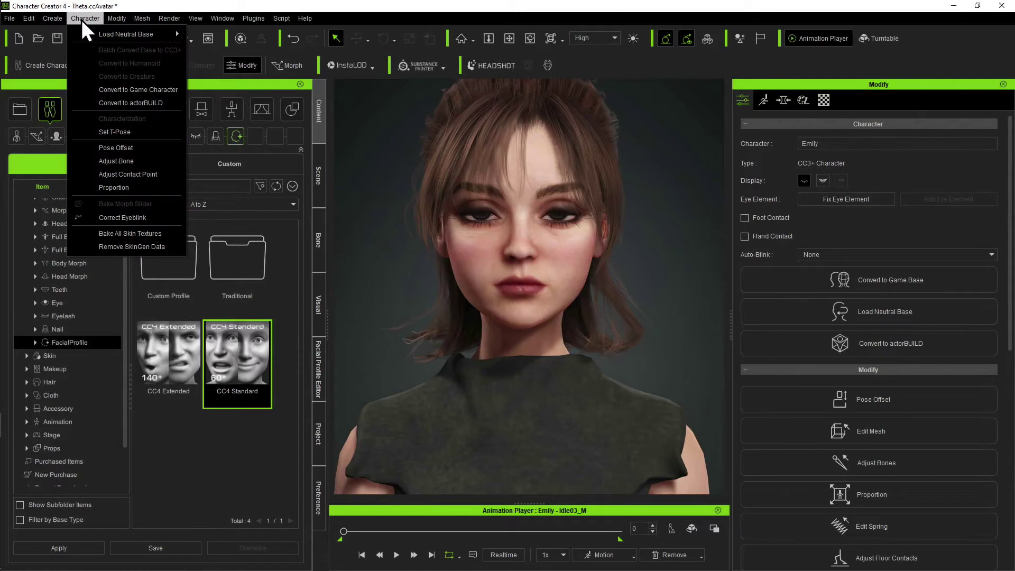
{"action": "left_click", "coordinate": [132, 218]}
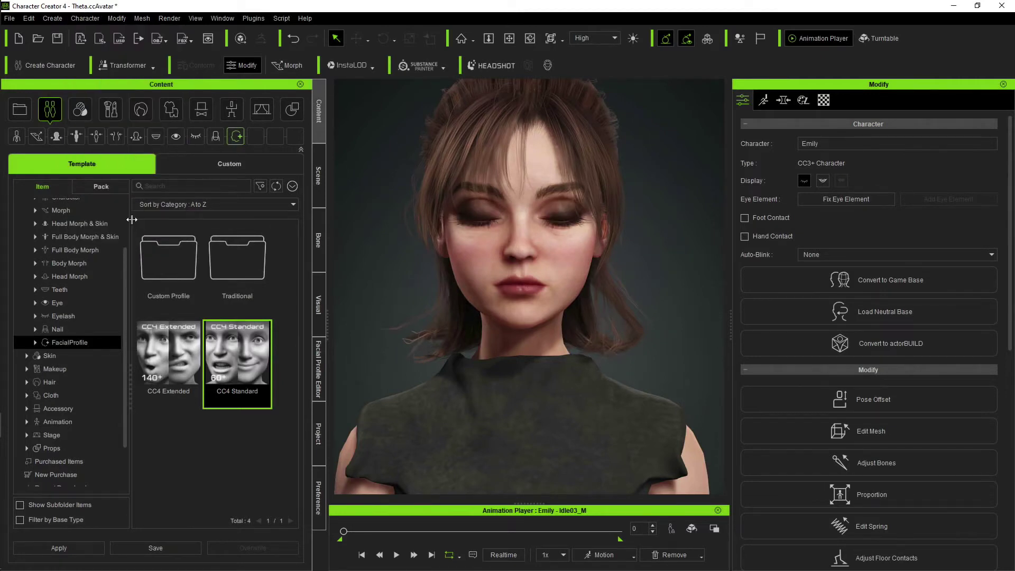
Toggle the closed-eye display several times to check the blink, ending with the eyes open.
{"action": "left_click", "coordinate": [804, 181]}
{"action": "left_click", "coordinate": [804, 180]}
{"action": "left_click", "coordinate": [804, 180]}
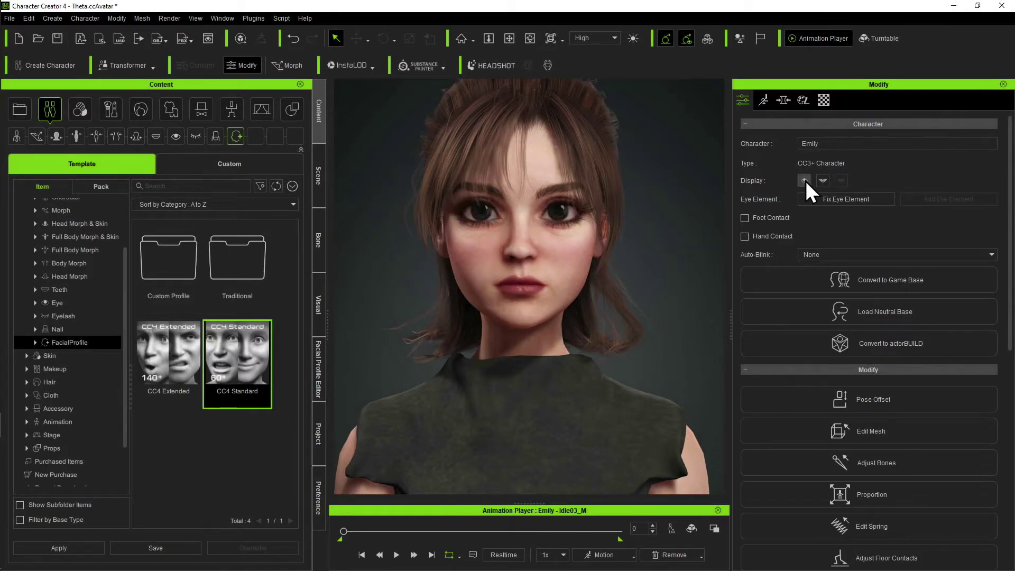
{"action": "left_click", "coordinate": [804, 180]}
{"action": "left_click", "coordinate": [804, 180]}
Start editing expressions in the Facial Profile Editor and show the Jaw expression sliders.
{"action": "left_click", "coordinate": [318, 377]}
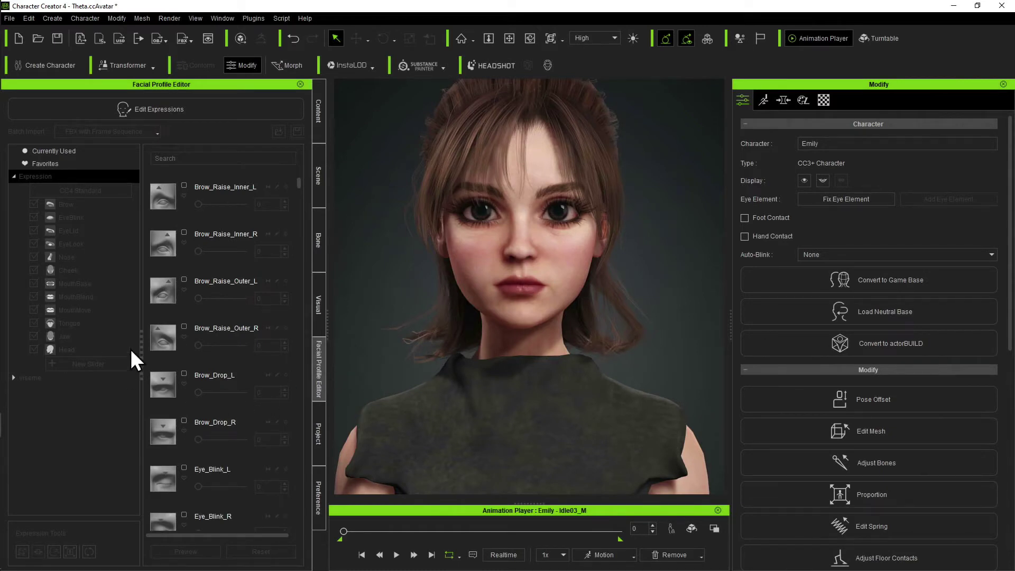
{"action": "left_click", "coordinate": [167, 112]}
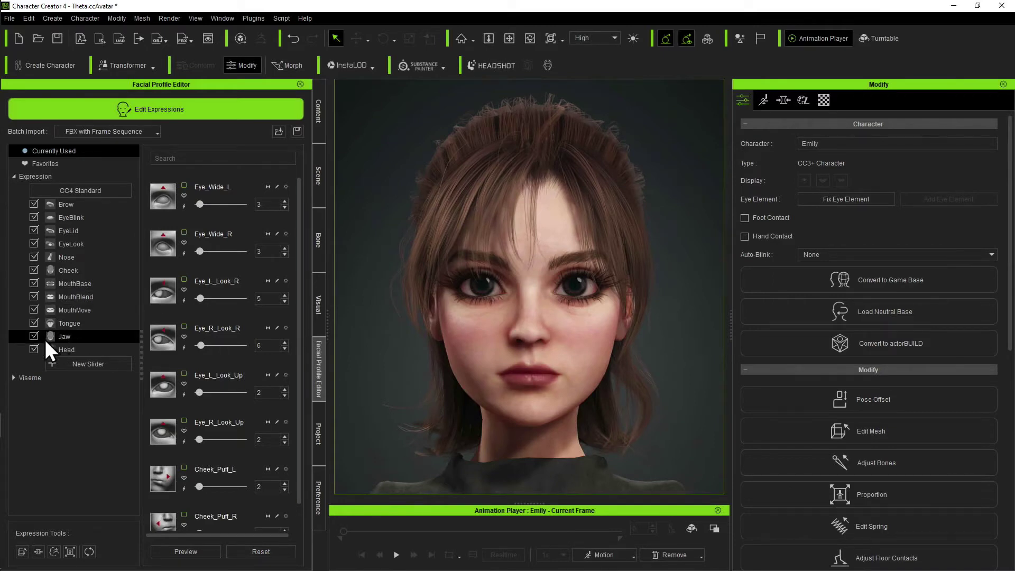
{"action": "left_click", "coordinate": [68, 335]}
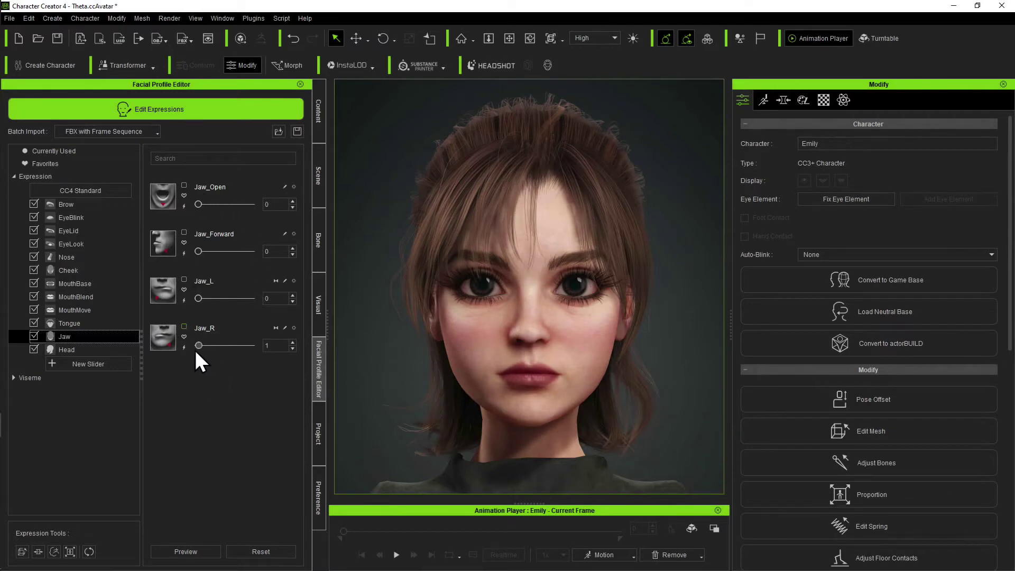
Try the Jaw_Open and Jaw_Forward expressions, then return all four jaw sliders to 0.
{"action": "left_click_drag", "start_coordinate": [199, 205], "coordinate": [250, 204]}
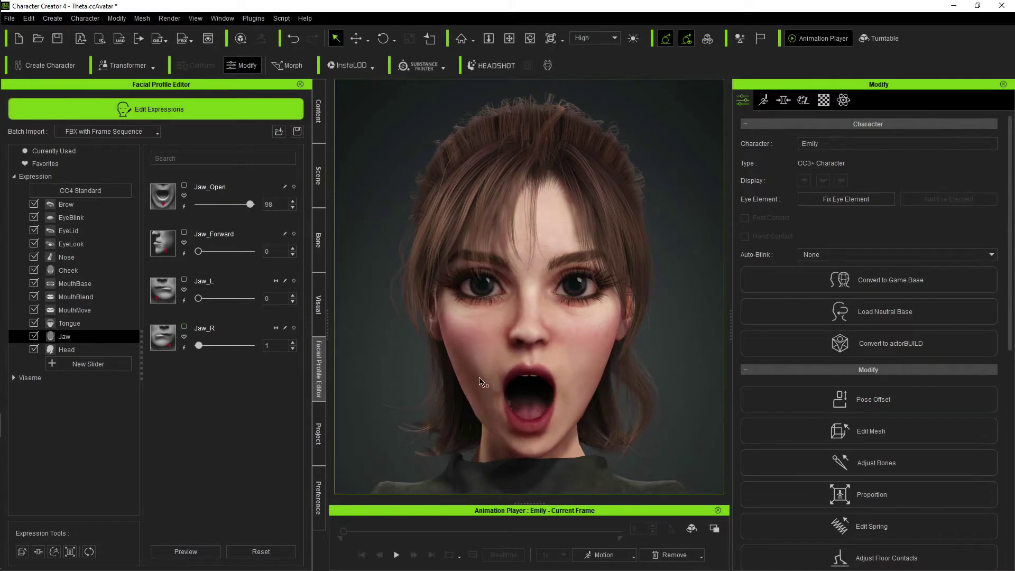
{"action": "left_click_drag", "start_coordinate": [250, 204], "coordinate": [170, 202]}
{"action": "left_click_drag", "start_coordinate": [198, 252], "coordinate": [309, 265]}
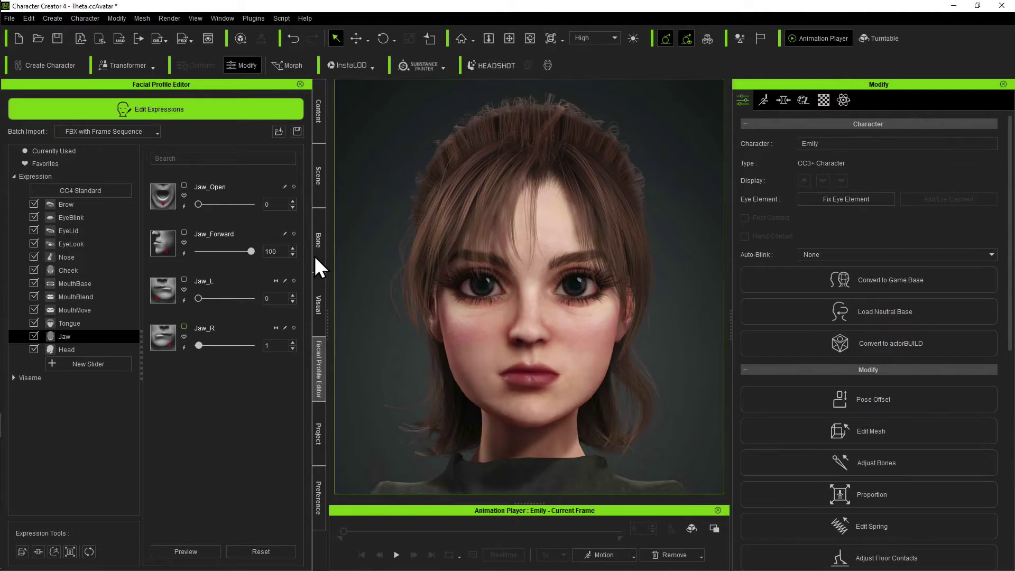
{"action": "left_click", "coordinate": [198, 252]}
{"action": "left_click_drag", "start_coordinate": [199, 299], "coordinate": [141, 294]}
{"action": "left_click_drag", "start_coordinate": [201, 344], "coordinate": [135, 350]}
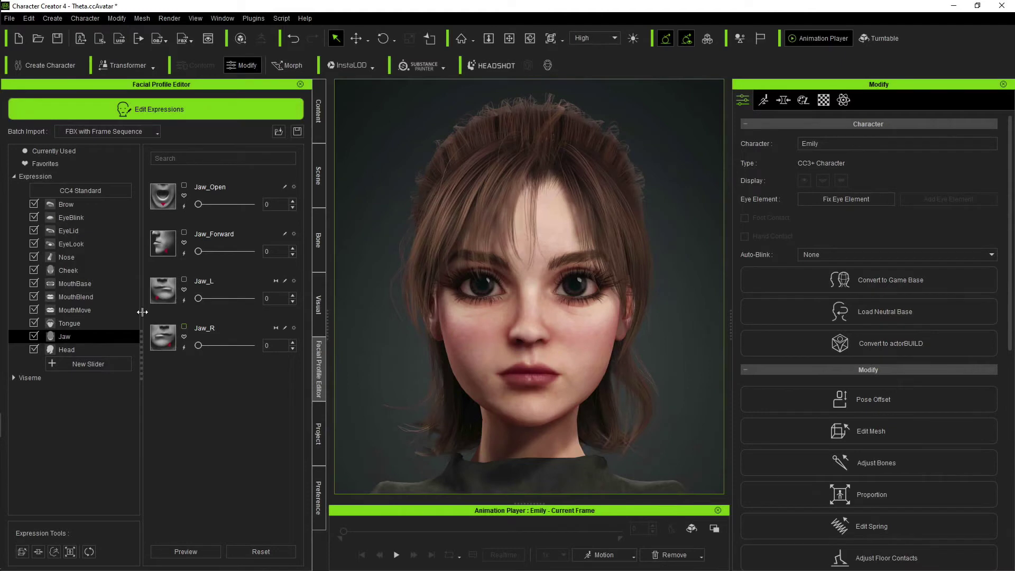
Try the Eye_L_Look_L and Eye_R_Look_L sliders, return them to 0, and set Eye_L_Look_R to 0.
{"action": "left_click", "coordinate": [84, 244]}
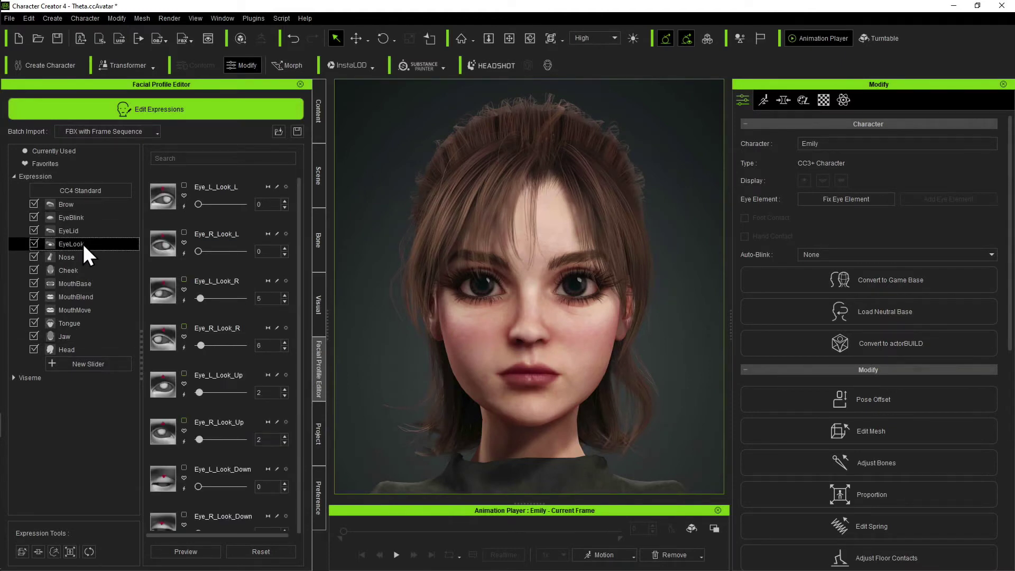
{"action": "left_click_drag", "start_coordinate": [198, 204], "coordinate": [160, 212]}
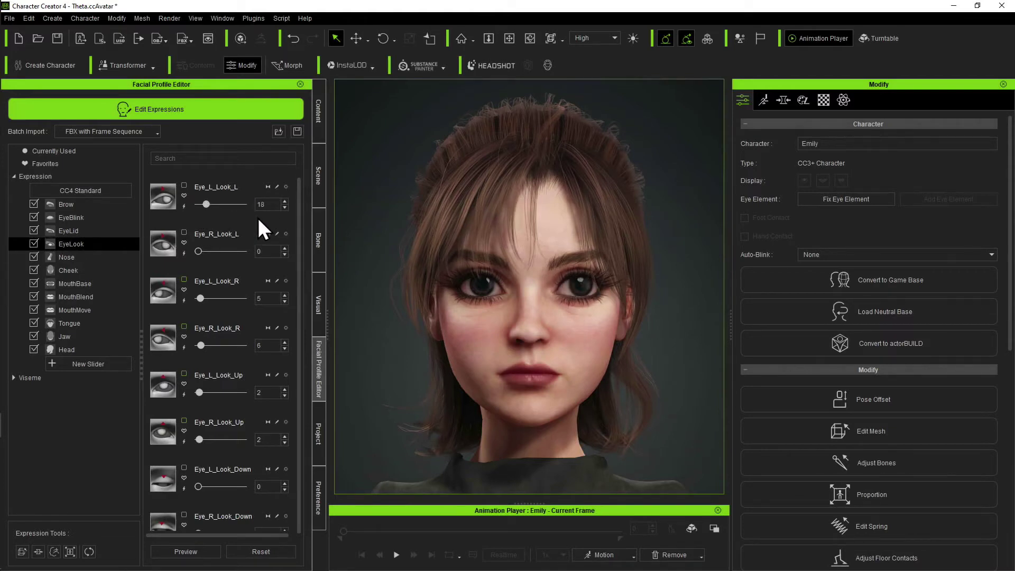
{"action": "left_click_drag", "start_coordinate": [202, 301], "coordinate": [175, 296]}
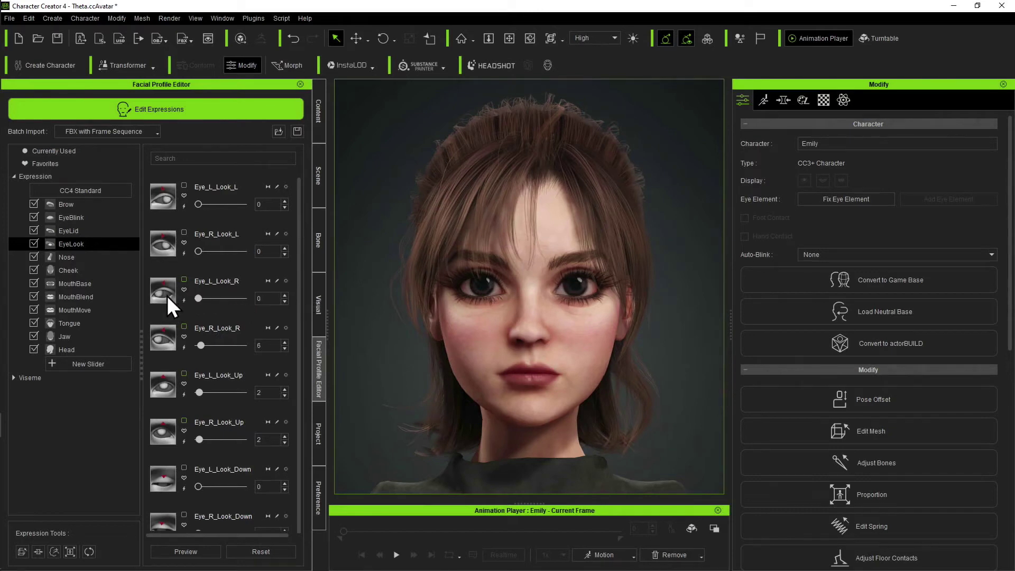
{"action": "left_click_drag", "start_coordinate": [210, 255], "coordinate": [173, 261]}
{"action": "scroll", "coordinate": [200, 418], "scroll_direction": "down", "scroll_amount": 1}
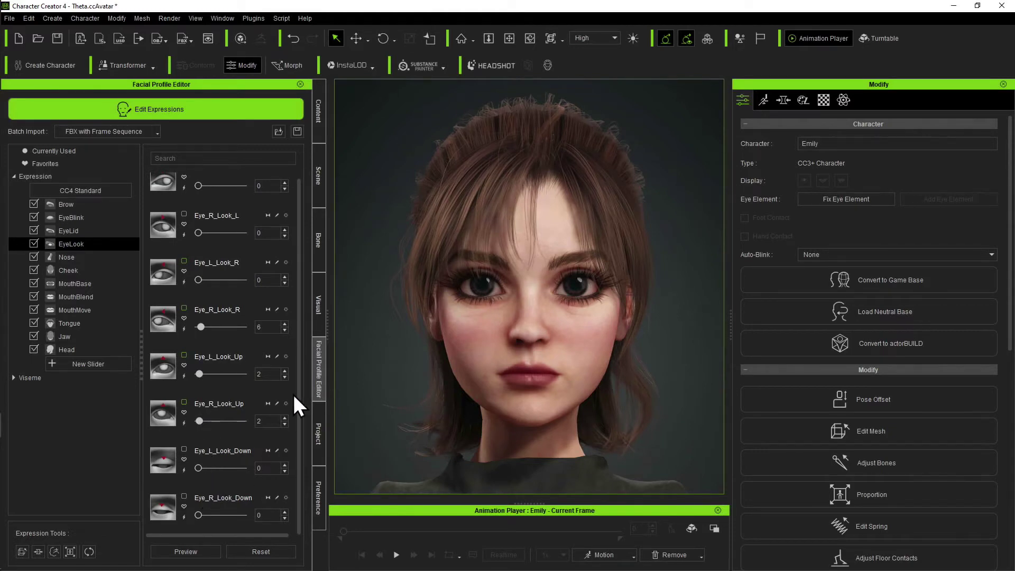
Open the character's mouth fully by setting the Jaw_Open expression to 100.
{"action": "left_click", "coordinate": [74, 338]}
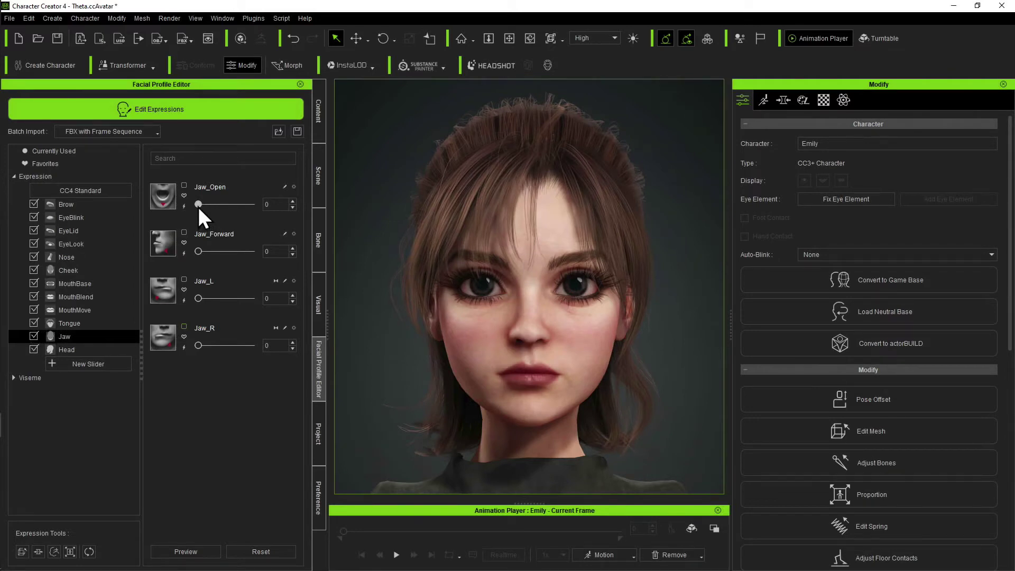
{"action": "left_click_drag", "start_coordinate": [198, 204], "coordinate": [299, 208]}
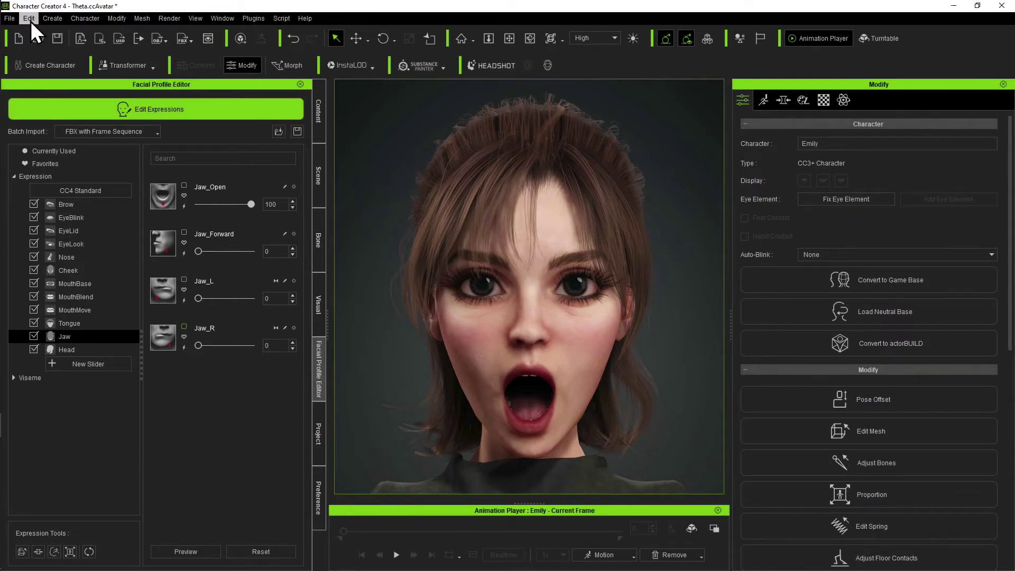
Start a full-body, Y-Up OBJ export that keeps facial expressions in nude bind-pose, and accept the bone-offset notice.
{"action": "left_click", "coordinate": [13, 18]}
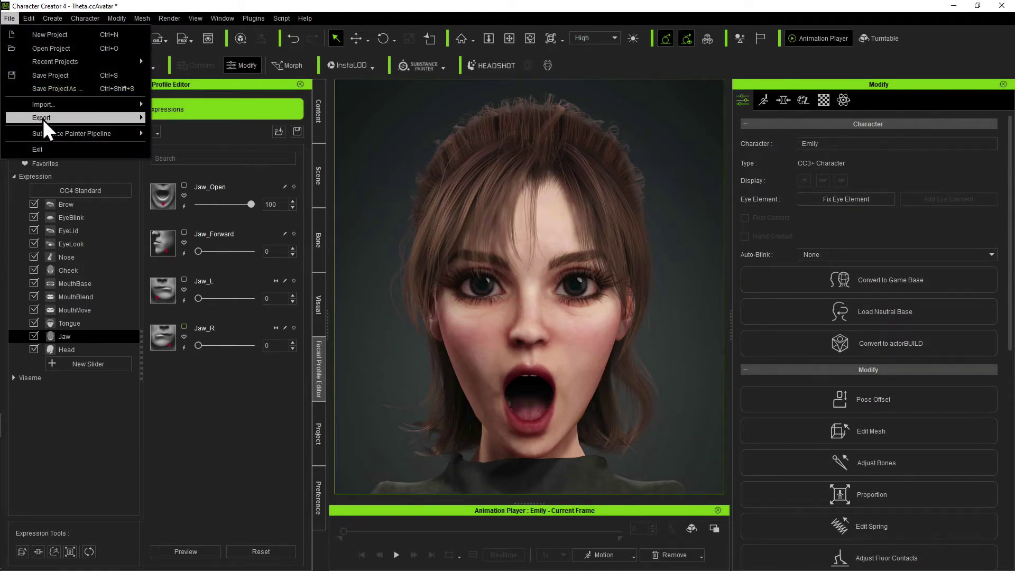
{"action": "mouse_move", "coordinate": [41, 118]}
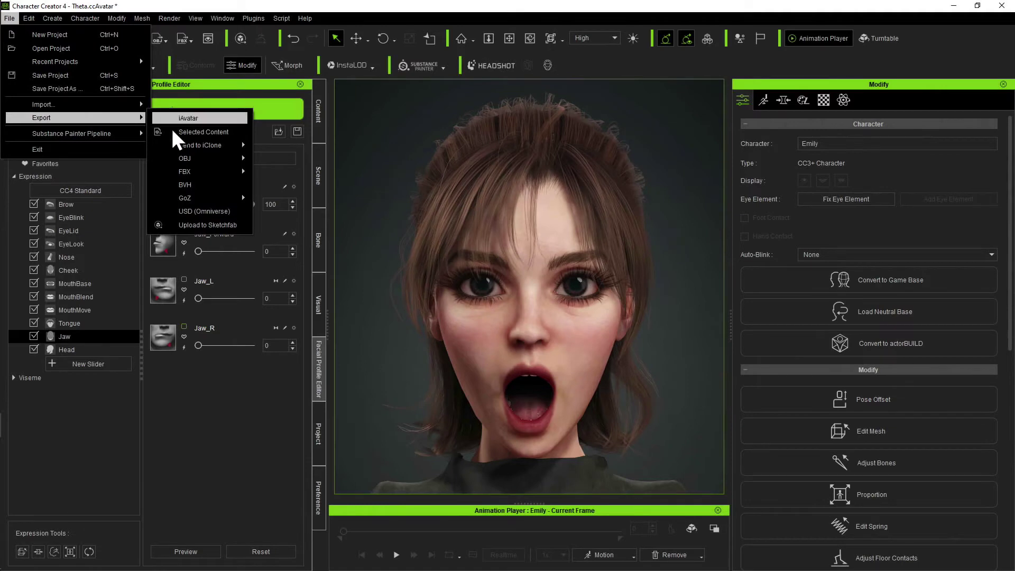
{"action": "mouse_move", "coordinate": [194, 160]}
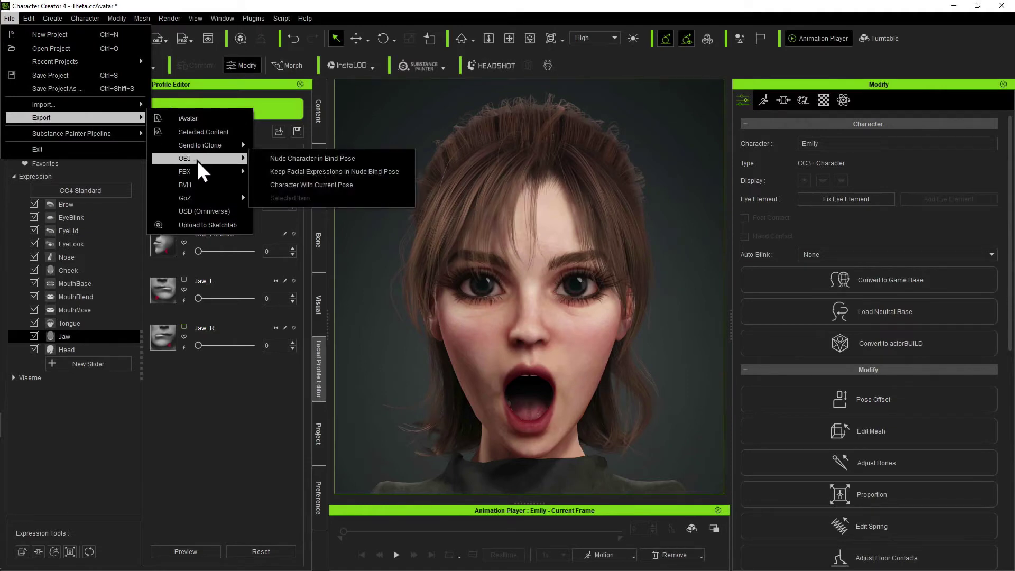
{"action": "mouse_move", "coordinate": [246, 168]}
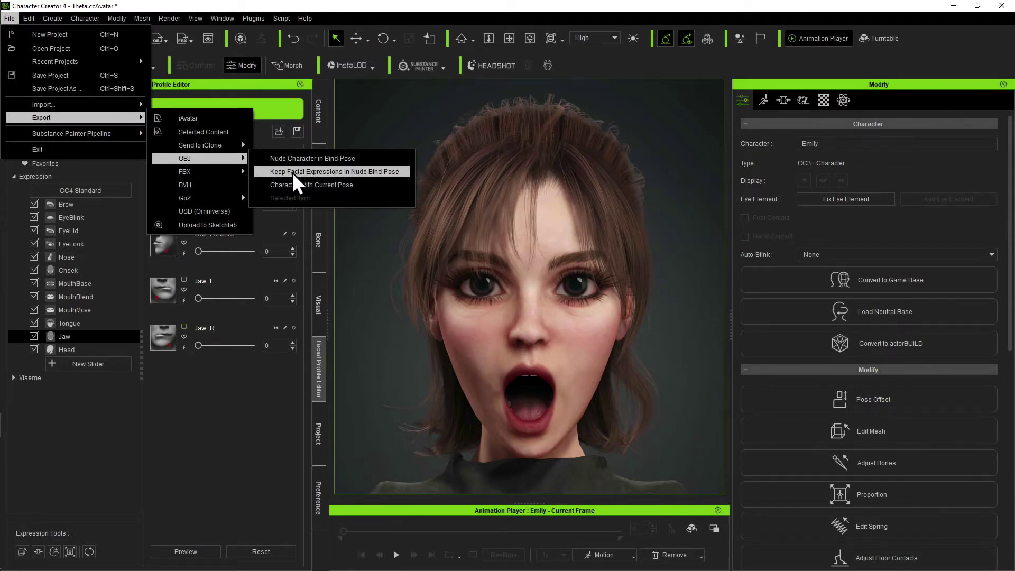
{"action": "left_click", "coordinate": [383, 173]}
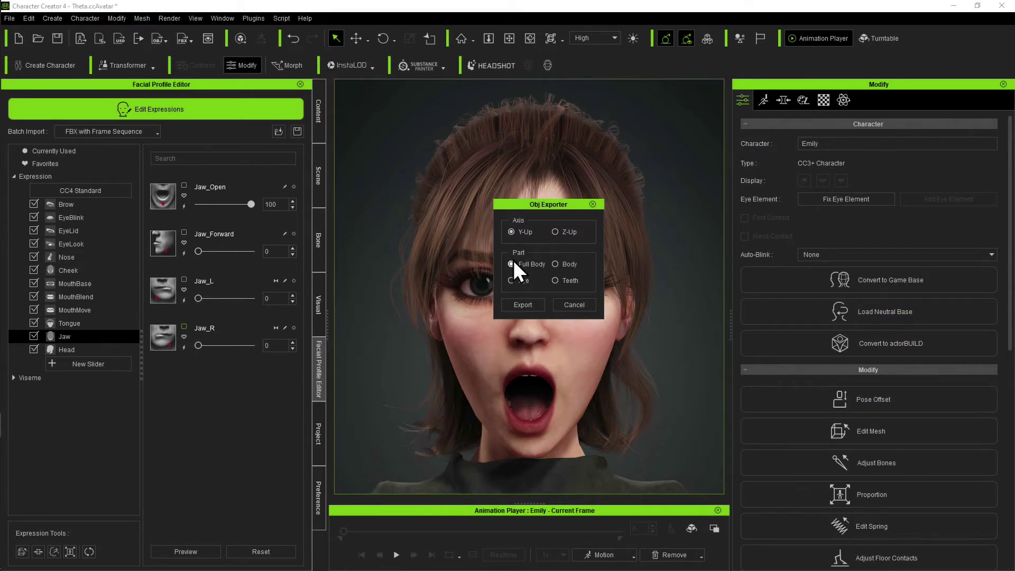
{"action": "left_click", "coordinate": [522, 305]}
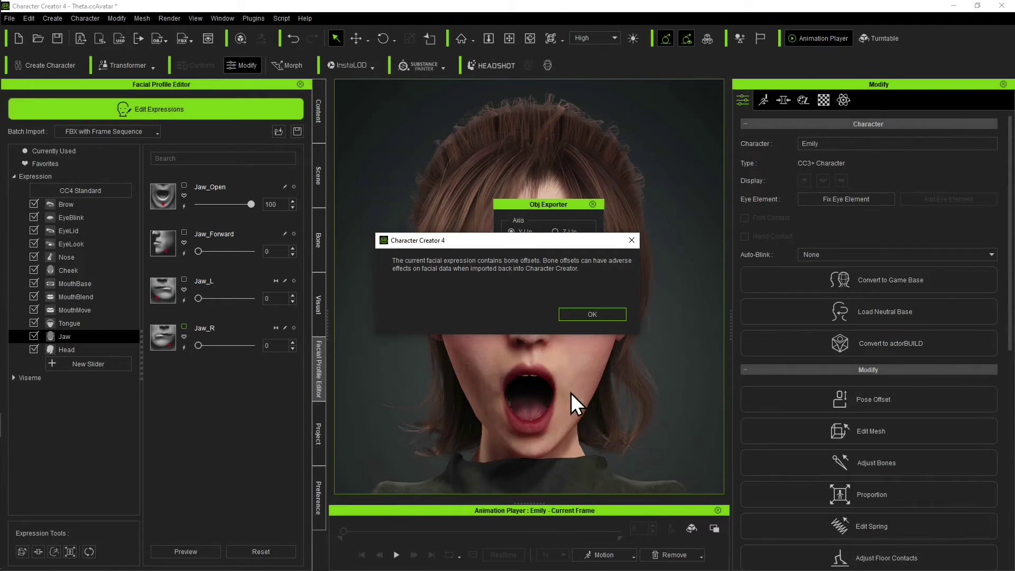
{"action": "left_click", "coordinate": [595, 314]}
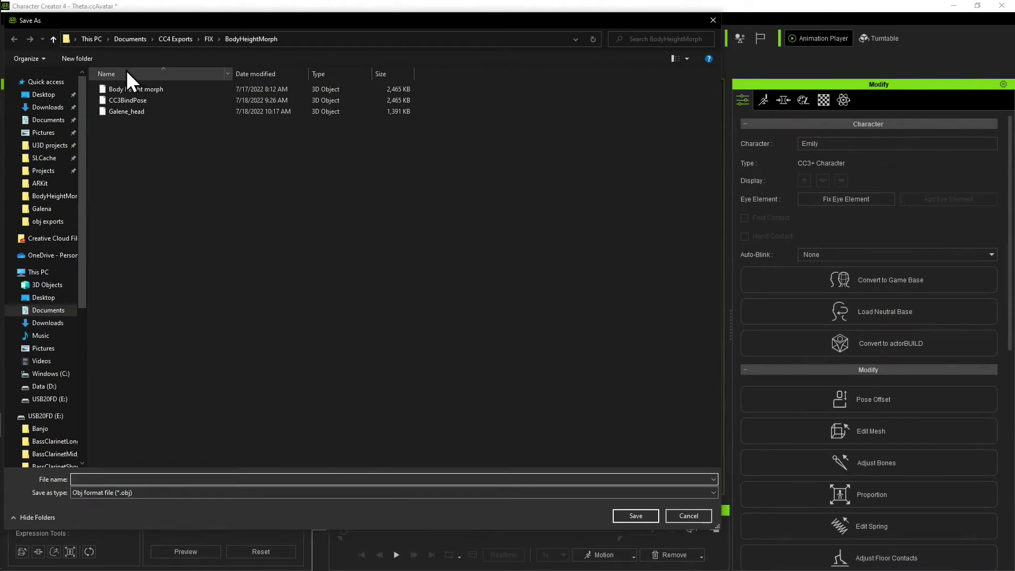
Create a folder named "tutorial blendshapes" inside the FIX folder and open it as the export destination.
{"action": "left_click", "coordinate": [209, 39]}
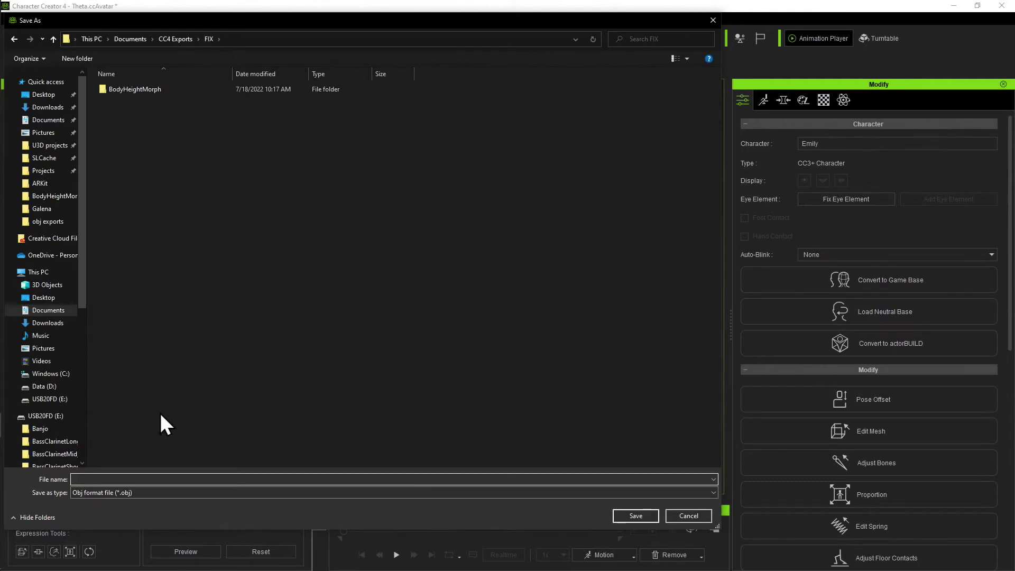
{"action": "left_click", "coordinate": [88, 56]}
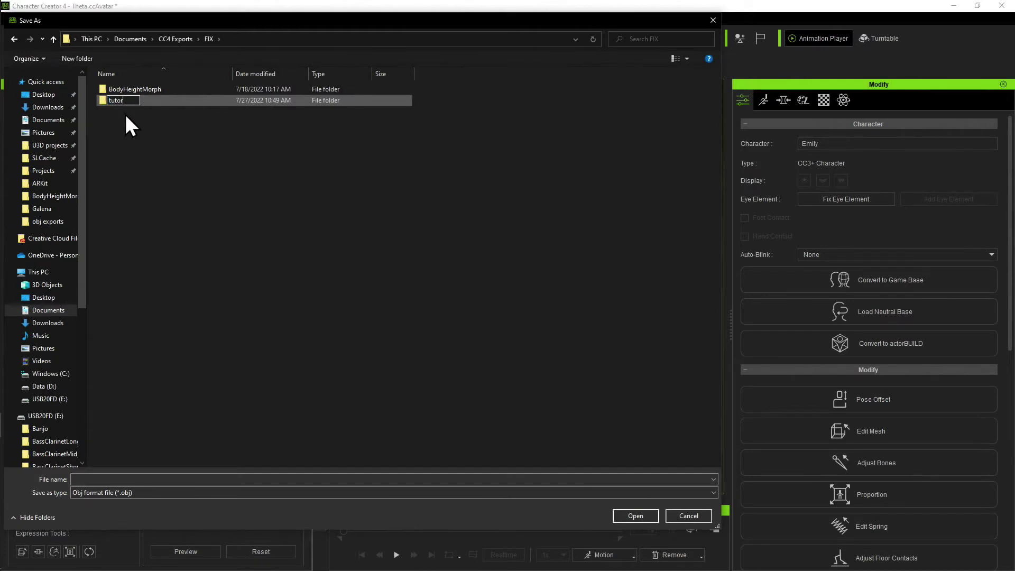
{"action": "type", "text": "tutorial blends"}
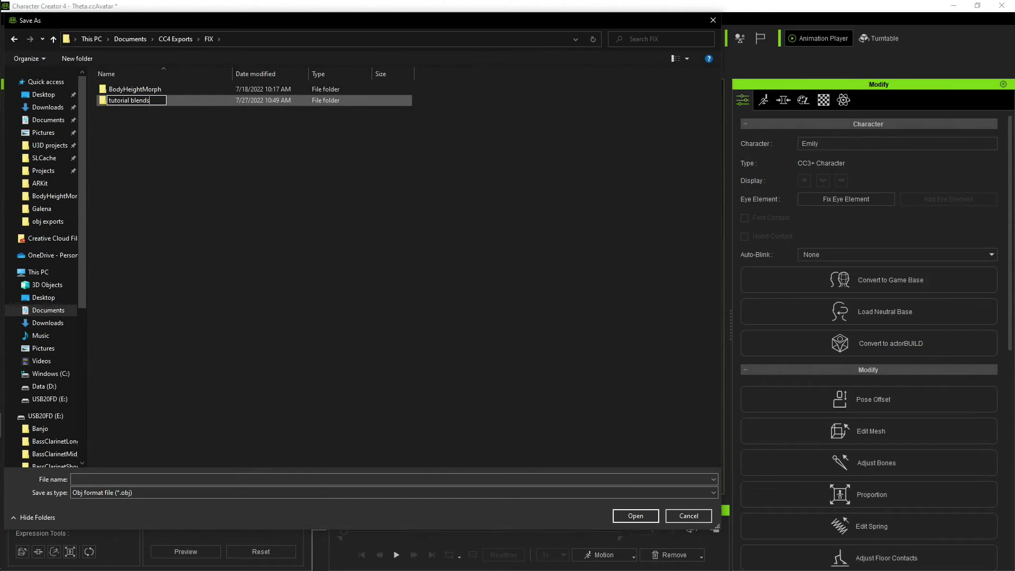
{"action": "type", "text": "hapes"}
{"action": "key", "text": "Return"}
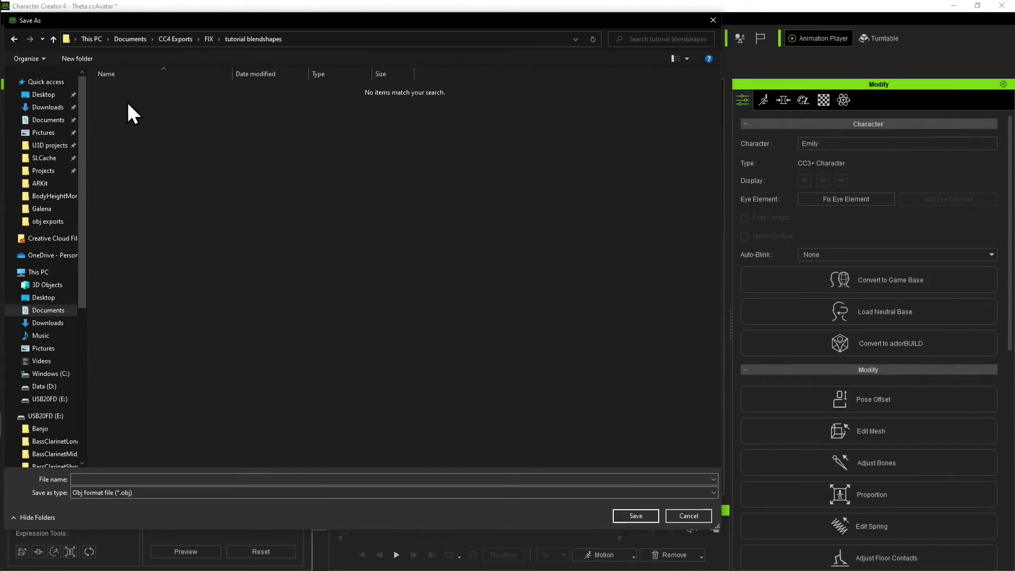
Save the exported OBJ as Jaw_Open in the tutorial blendshapes folder.
{"action": "left_click", "coordinate": [173, 478]}
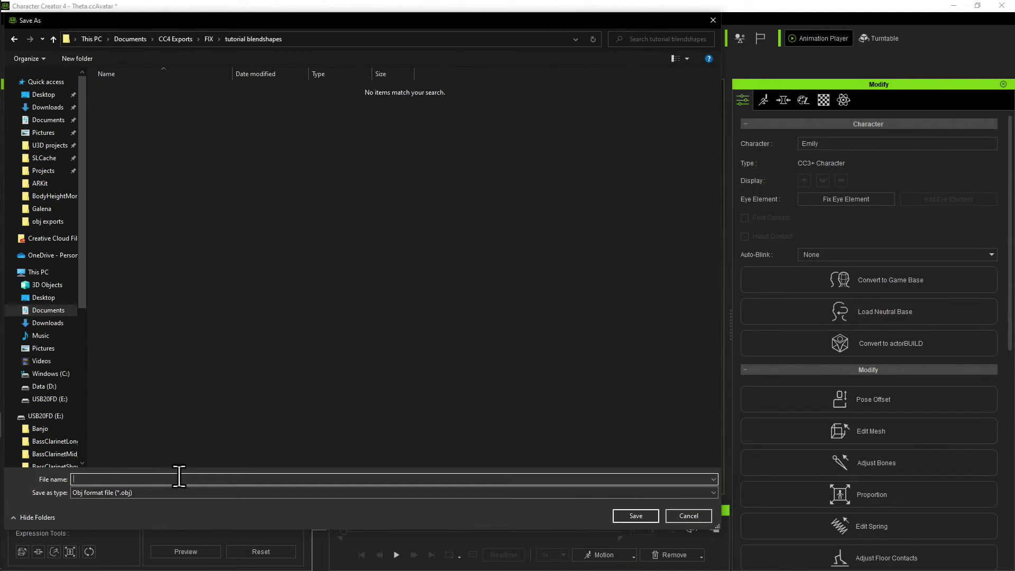
{"action": "type", "text": "Jaw_Open"}
{"action": "left_click", "coordinate": [643, 516]}
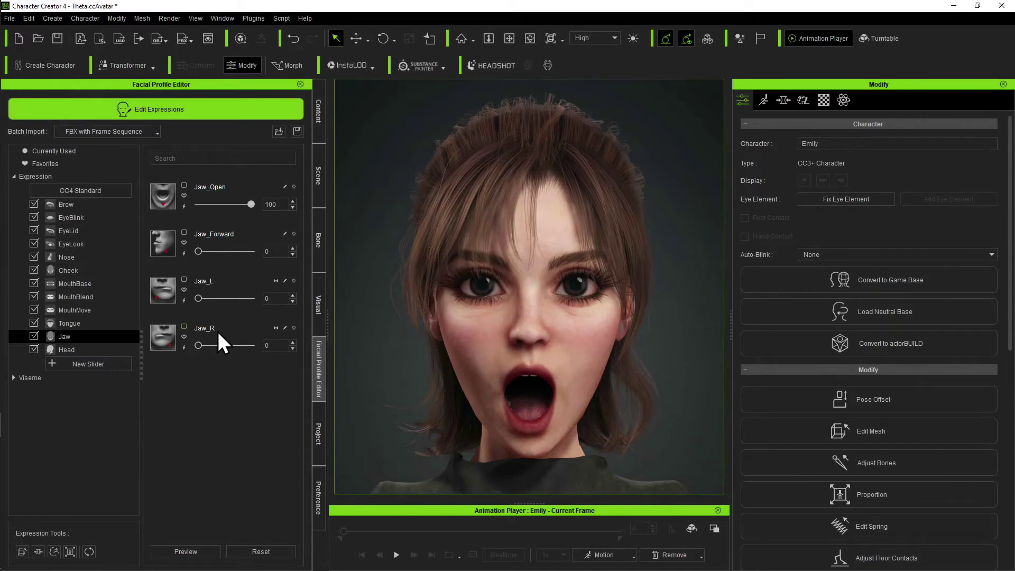
Reset the Jaw_Open expression to 0 and look through the EyeLook expression sliders.
{"action": "left_click_drag", "start_coordinate": [250, 204], "coordinate": [129, 248]}
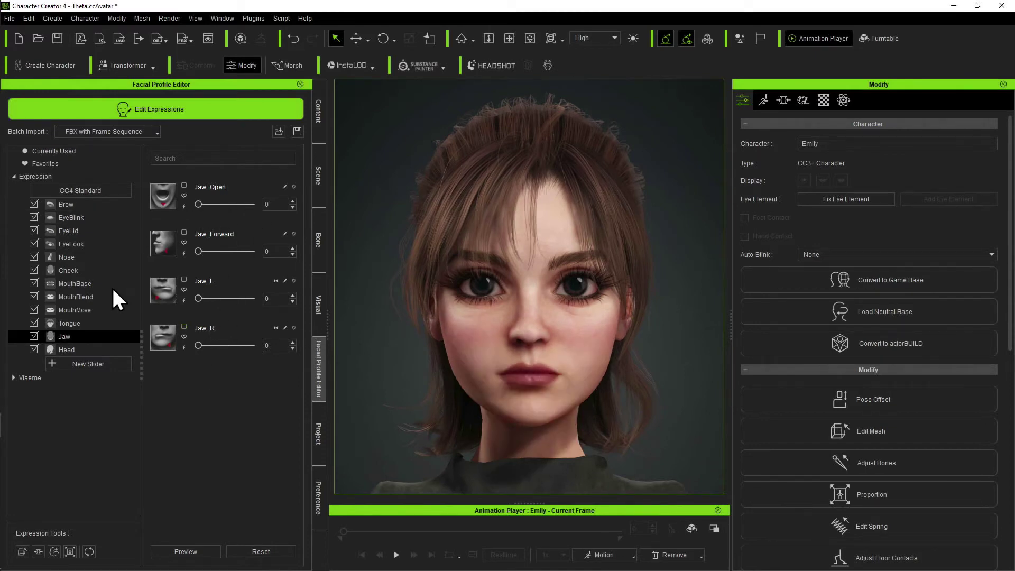
{"action": "left_click", "coordinate": [85, 243]}
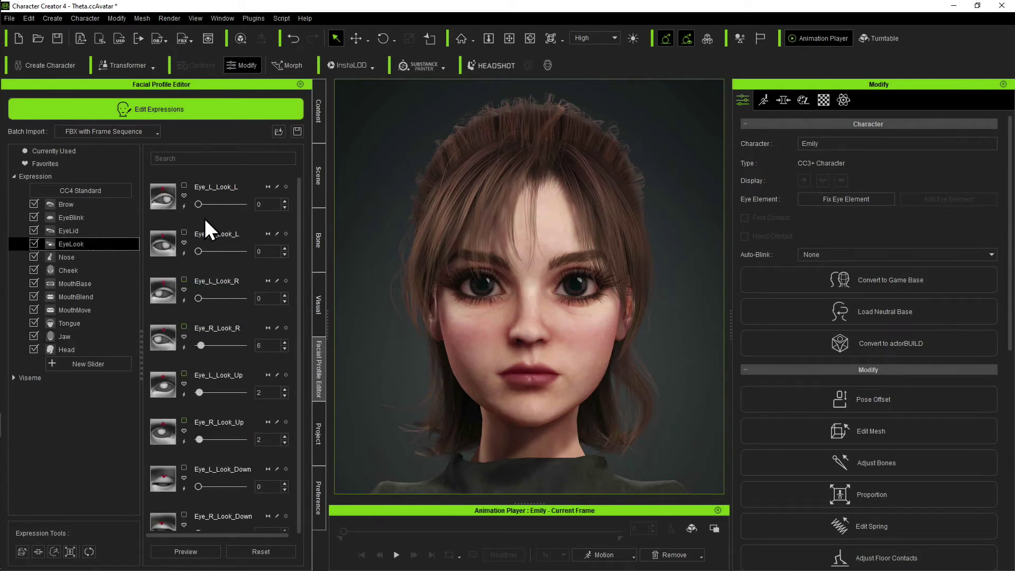
{"action": "scroll", "coordinate": [225, 296], "scroll_direction": "down", "scroll_amount": 1}
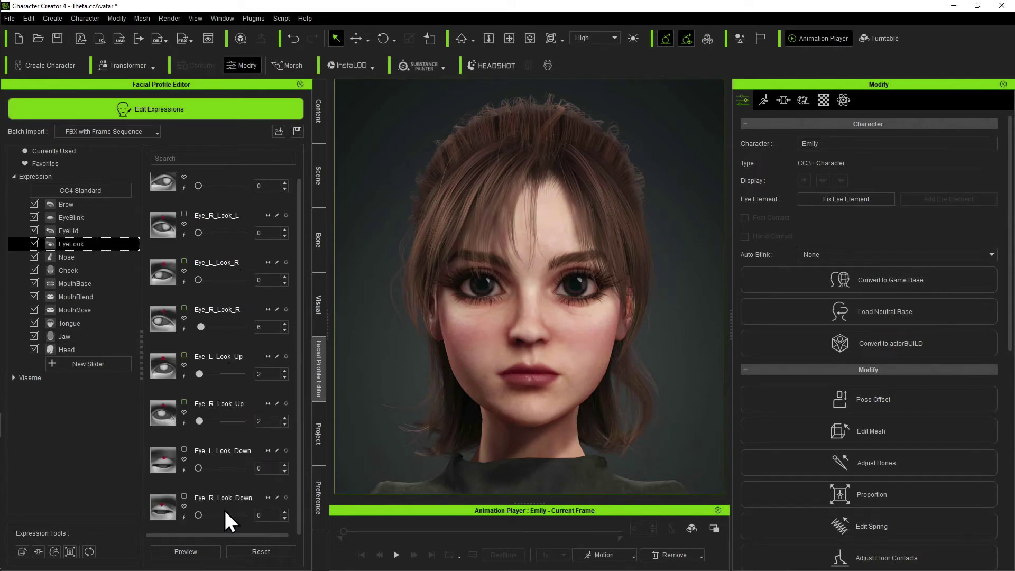
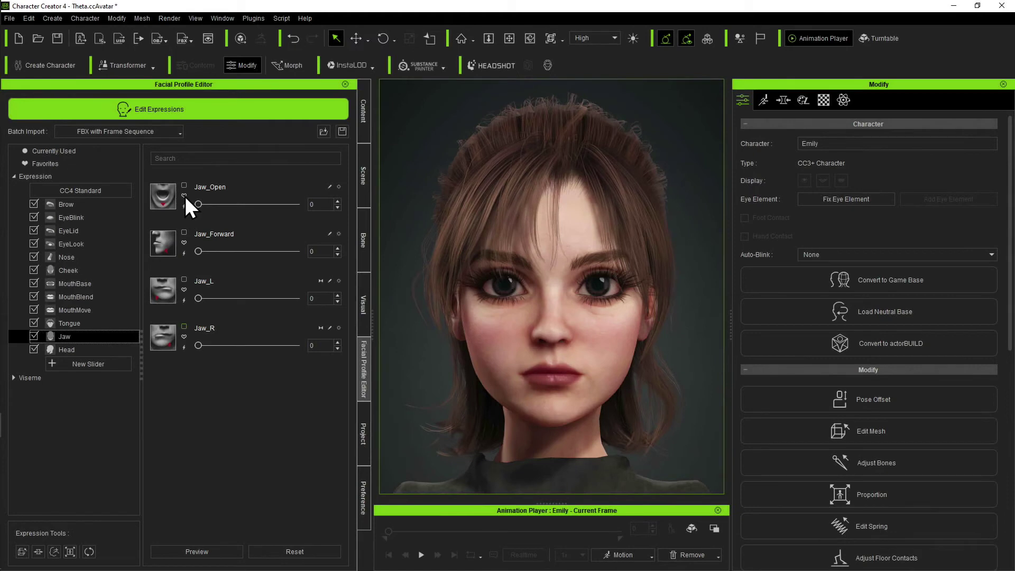
Replace the Jaw_Open slider's target morph with the file Jaw_Open.obj from FIX/tutorial blendshapes, using the Y-Up axis setting.
{"action": "left_click", "coordinate": [329, 186]}
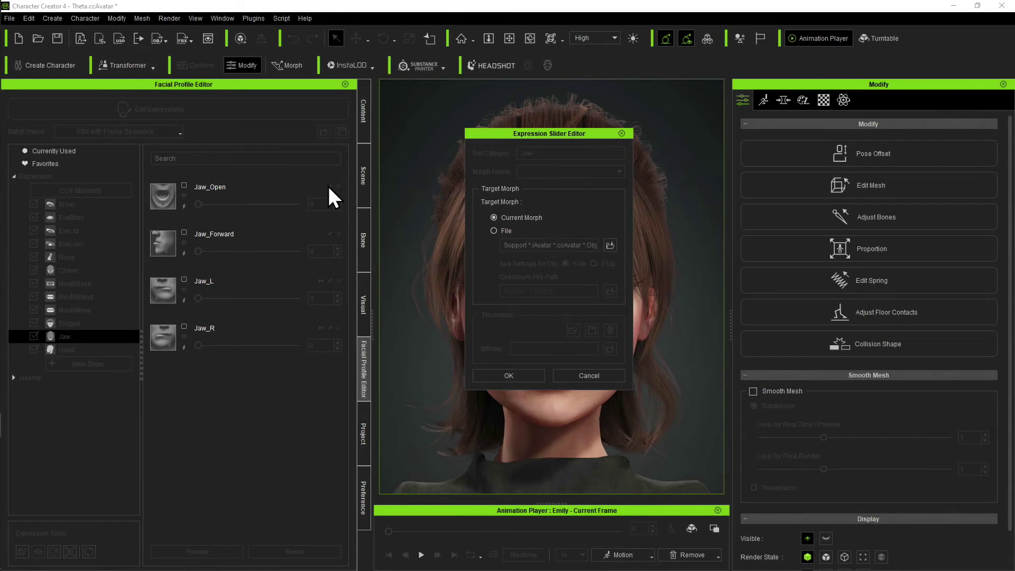
{"action": "left_click", "coordinate": [506, 230]}
{"action": "left_click", "coordinate": [609, 245]}
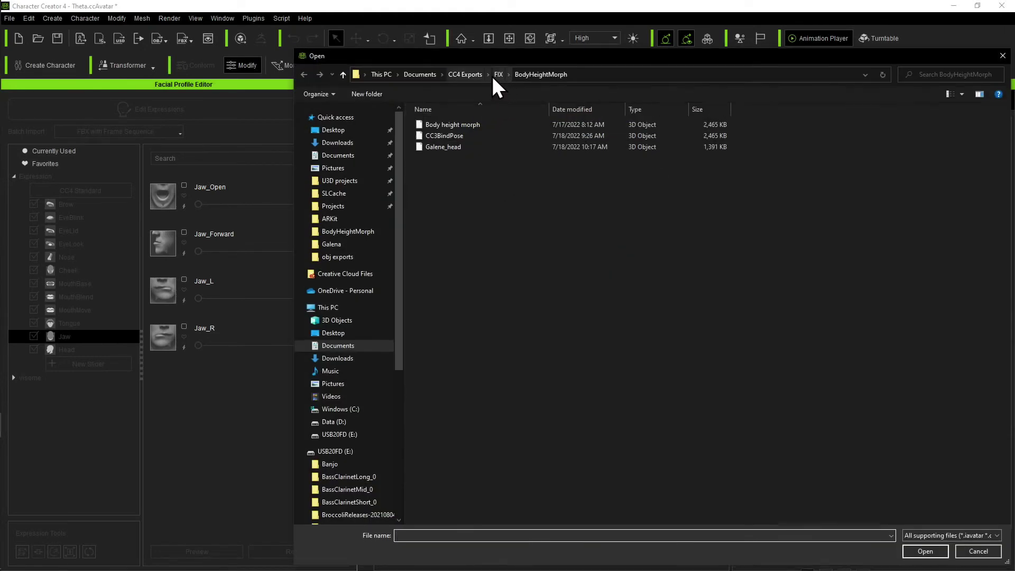
{"action": "left_click", "coordinate": [493, 74]}
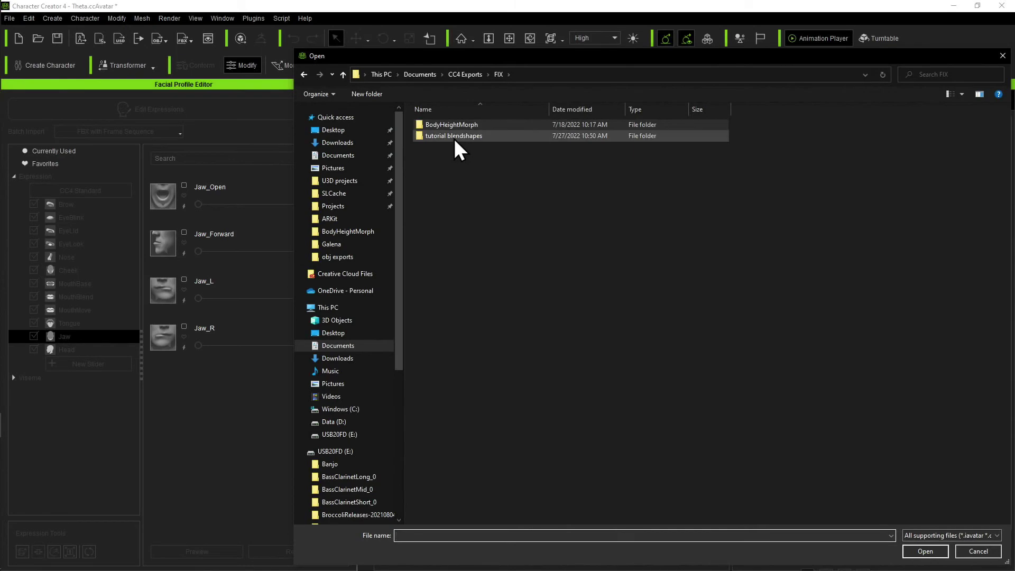
{"action": "double_click", "coordinate": [454, 136]}
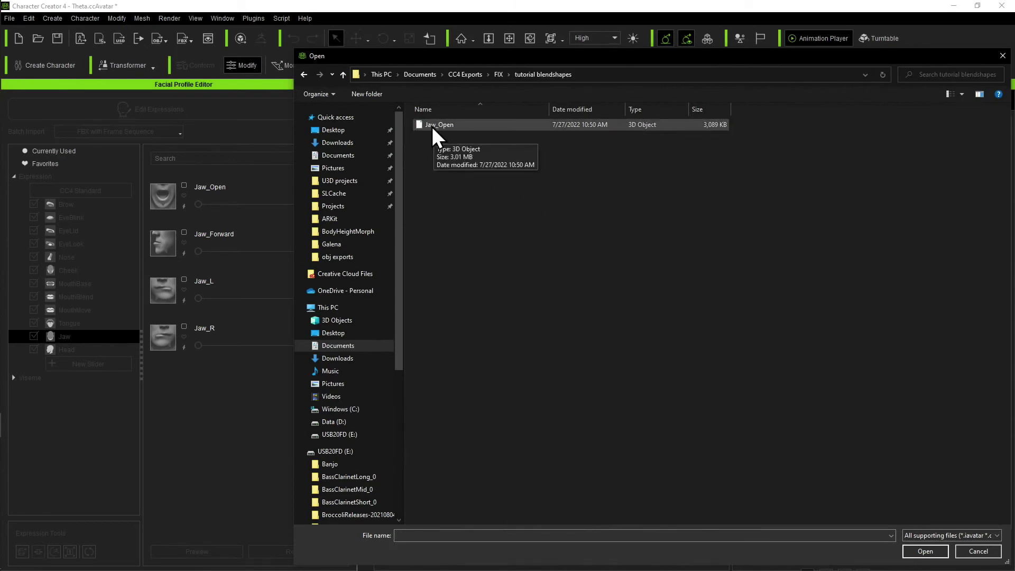
{"action": "double_click", "coordinate": [433, 126]}
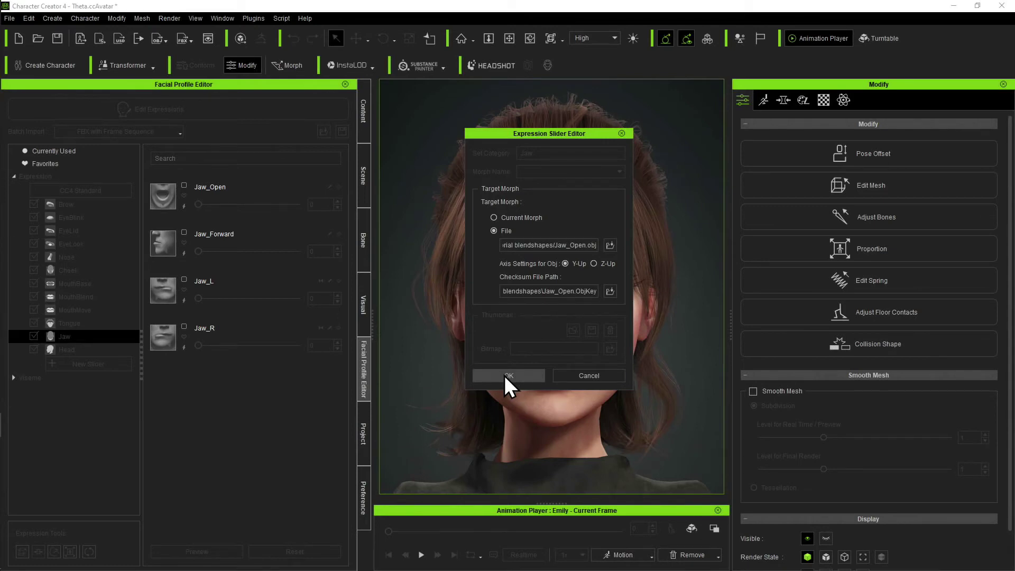
{"action": "left_click", "coordinate": [528, 373]}
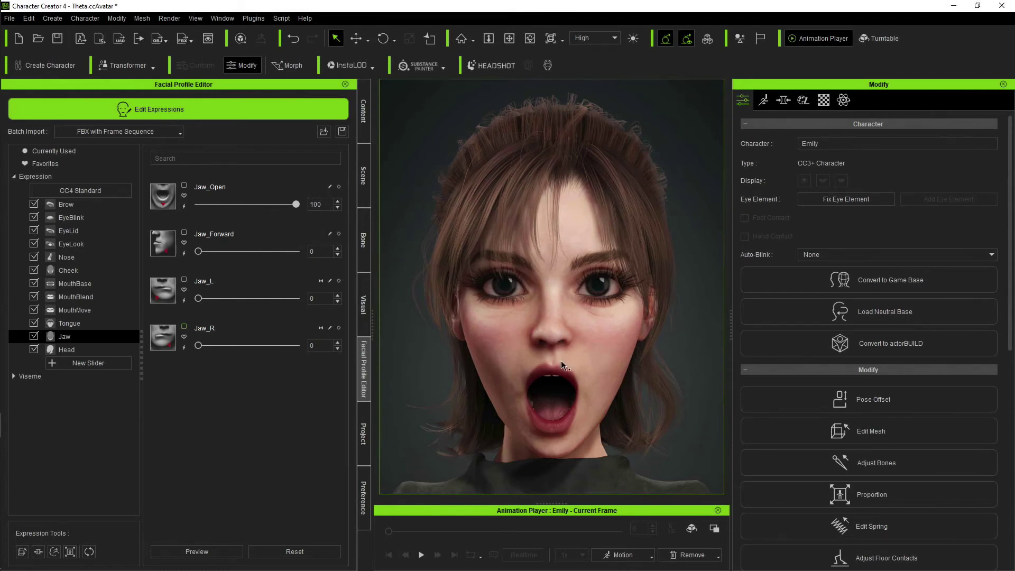
Close the character's mouth by returning Jaw_Open to 0, and check the values of the EyeLook expressions.
{"action": "left_click_drag", "start_coordinate": [297, 204], "coordinate": [161, 212]}
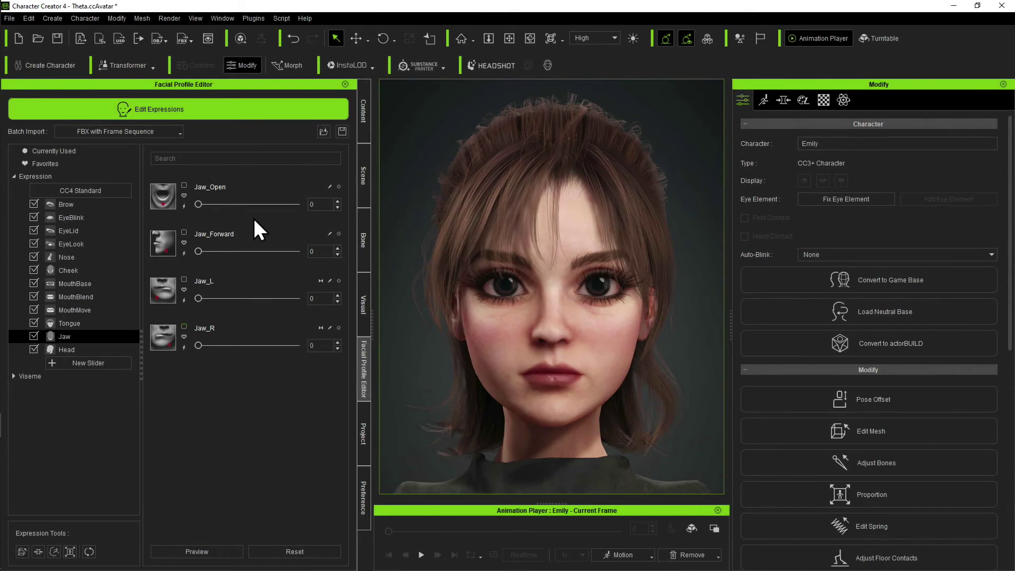
{"action": "left_click_drag", "start_coordinate": [199, 205], "coordinate": [154, 220]}
{"action": "left_click", "coordinate": [77, 245]}
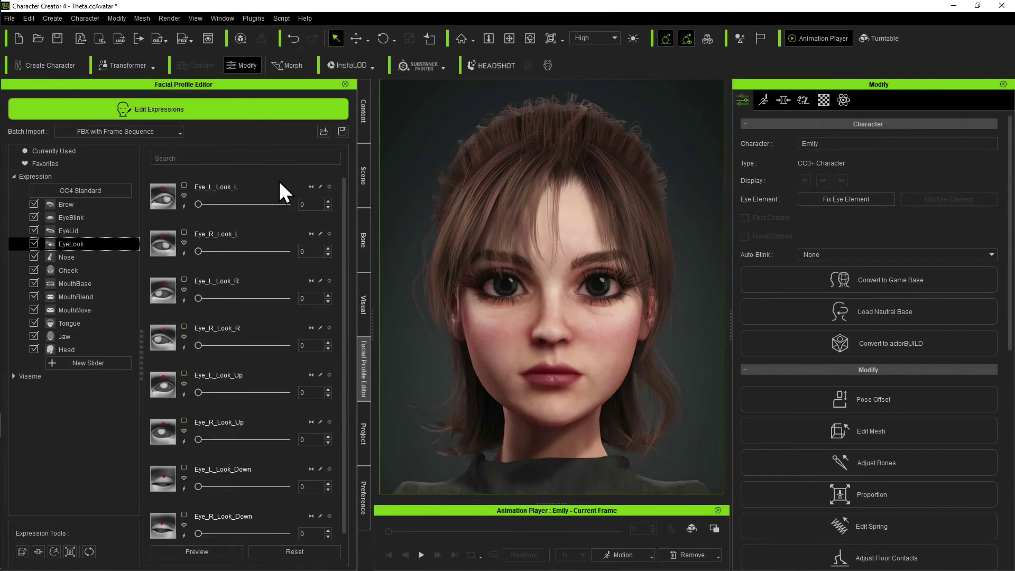
{"action": "scroll", "coordinate": [227, 428], "scroll_direction": "down", "scroll_amount": 1}
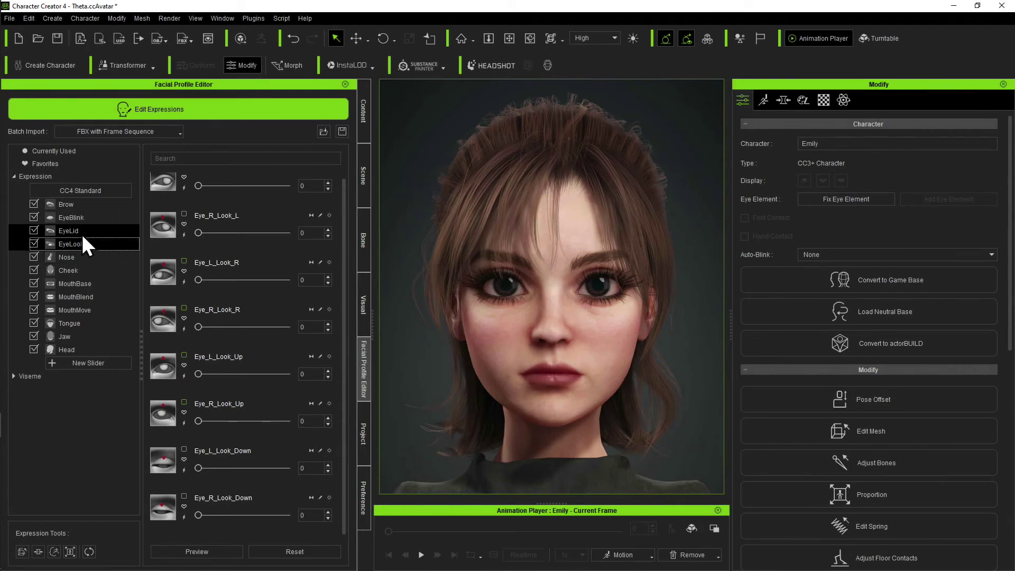
Stop editing expressions, show the facial profile content library, and centre the character's face in the viewport.
{"action": "left_click", "coordinate": [211, 116]}
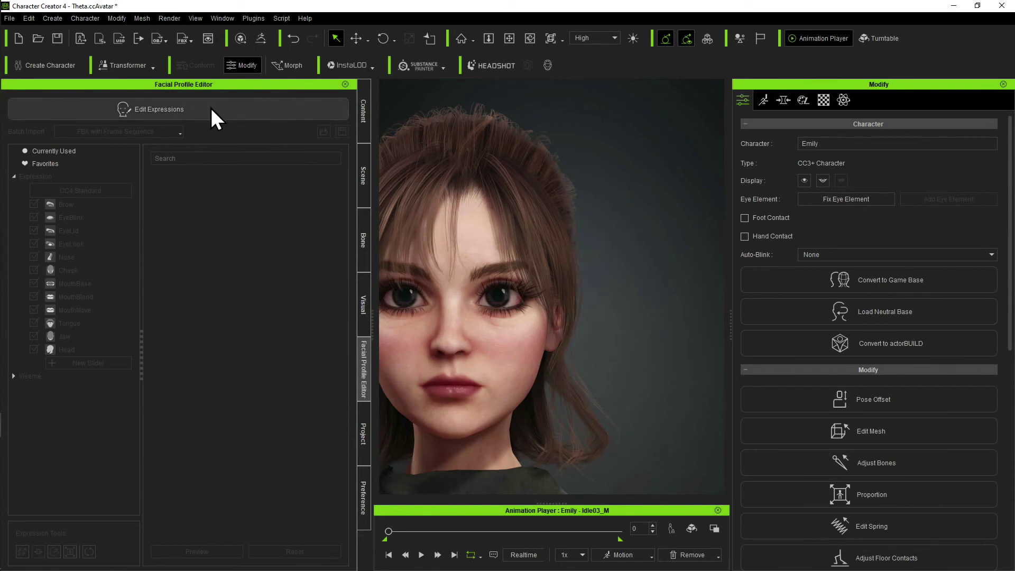
{"action": "left_click", "coordinate": [370, 121]}
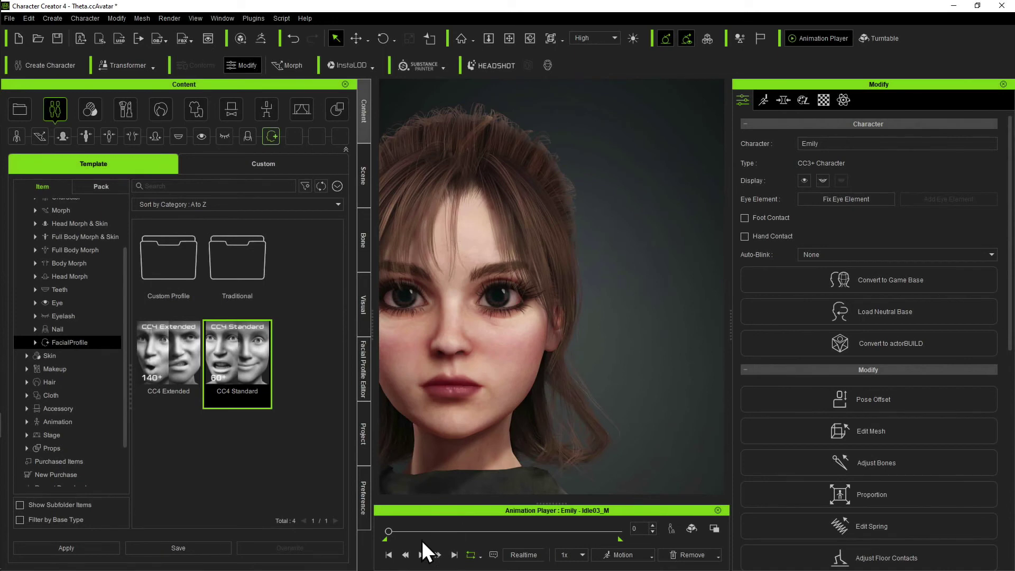
{"action": "middle_click_drag", "start_coordinate": [468, 425], "coordinate": [536, 408]}
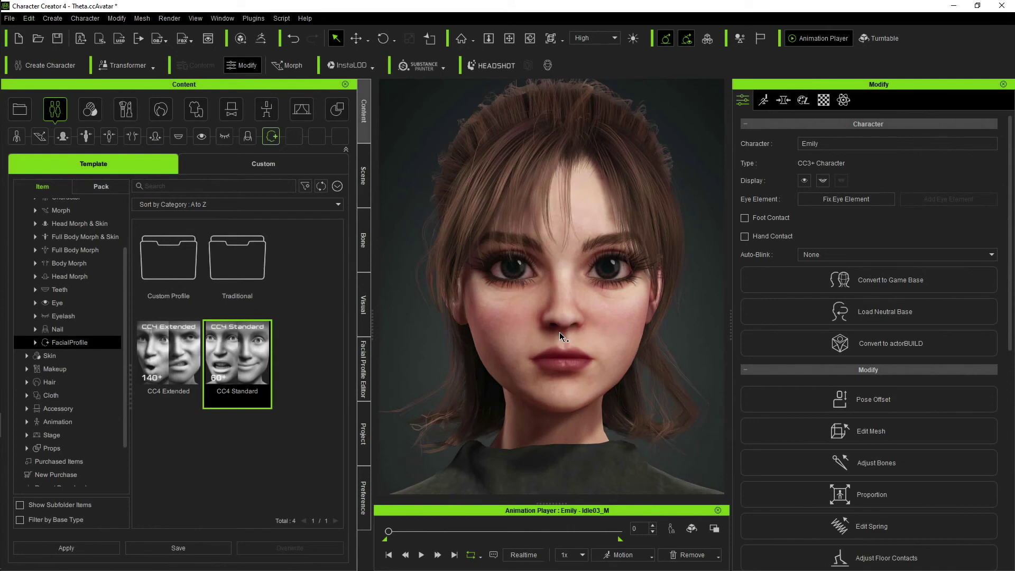
Examine the viseme, standard and custom expressions offered by the custom Bone Bake Standard facial profile without applying it.
{"action": "left_click", "coordinate": [243, 164]}
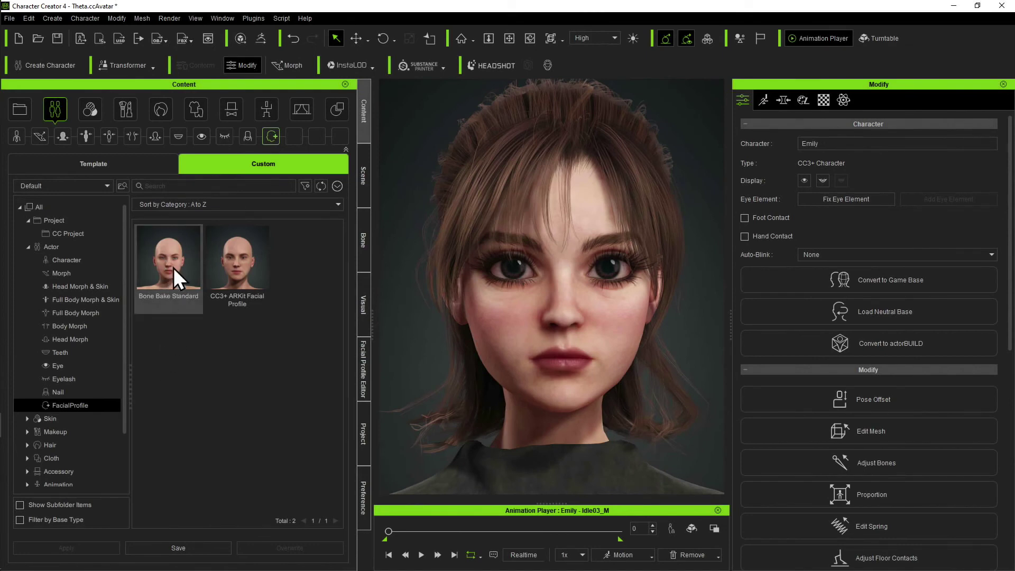
{"action": "left_click_drag", "start_coordinate": [169, 257], "coordinate": [531, 345]}
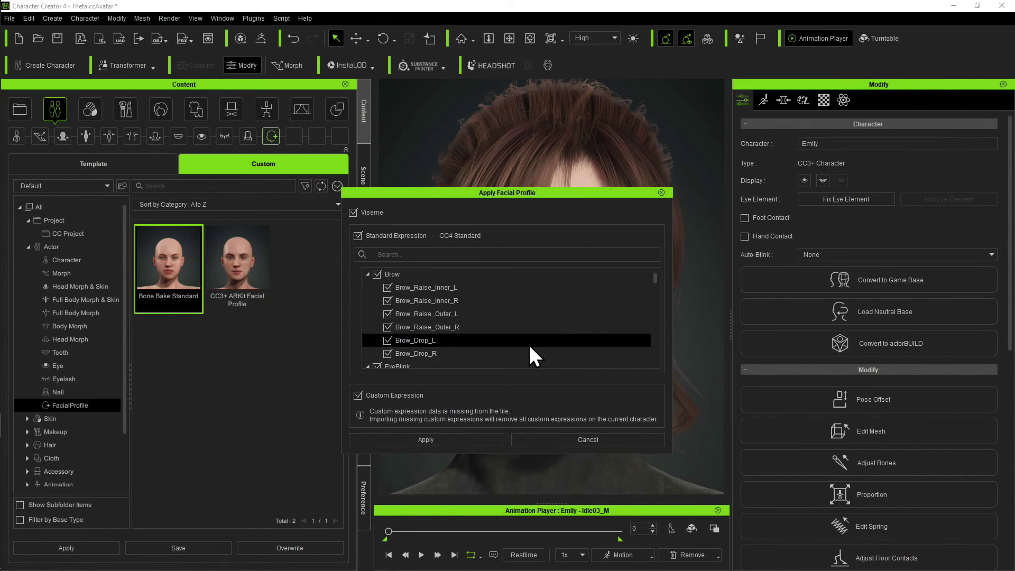
{"action": "scroll", "coordinate": [526, 288], "scroll_direction": "down", "scroll_amount": 5}
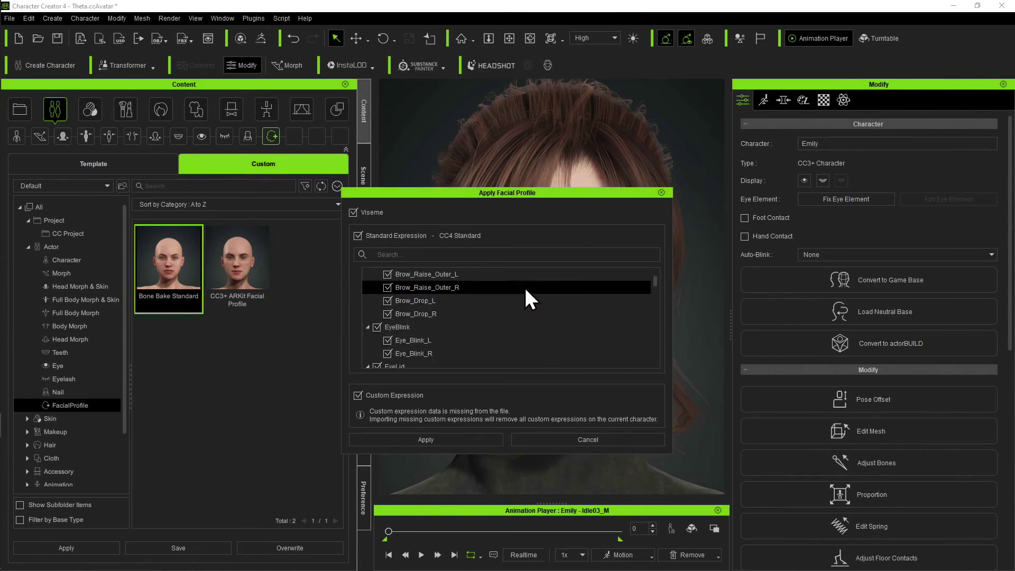
{"action": "scroll", "coordinate": [526, 289], "scroll_direction": "down", "scroll_amount": 15}
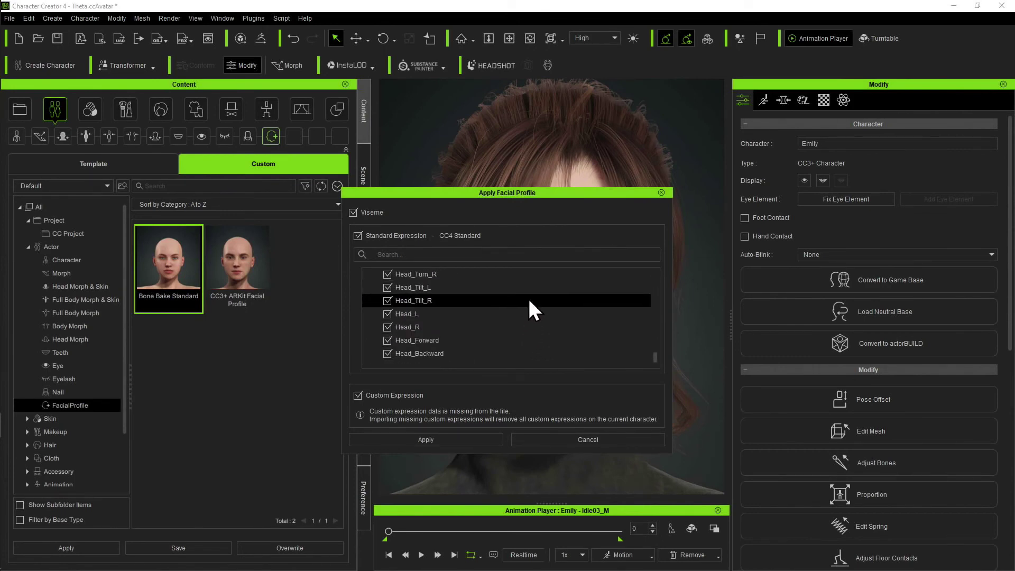
{"action": "scroll", "coordinate": [528, 301], "scroll_direction": "up", "scroll_amount": 20}
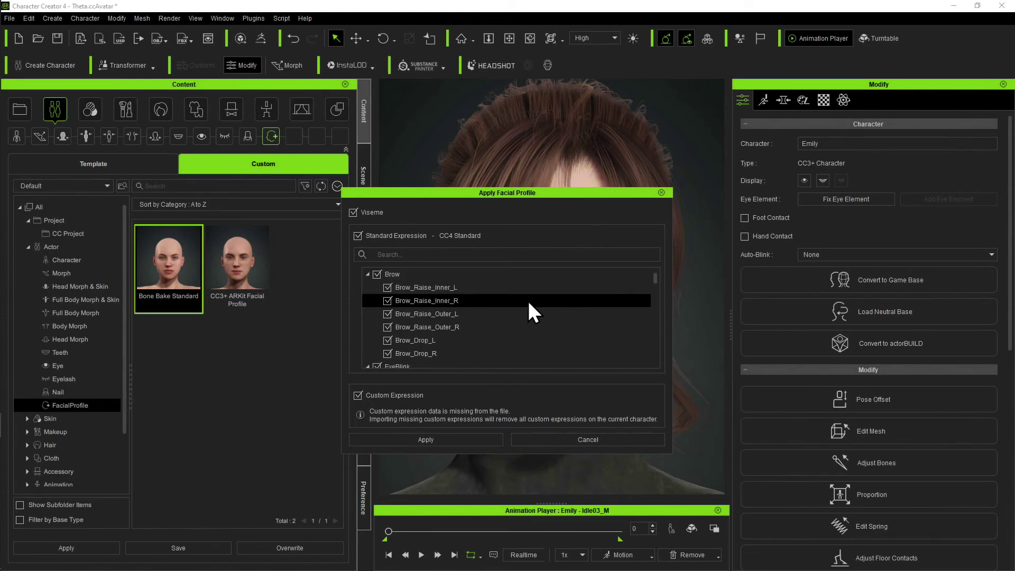
{"action": "scroll", "coordinate": [520, 290], "scroll_direction": "down", "scroll_amount": 10}
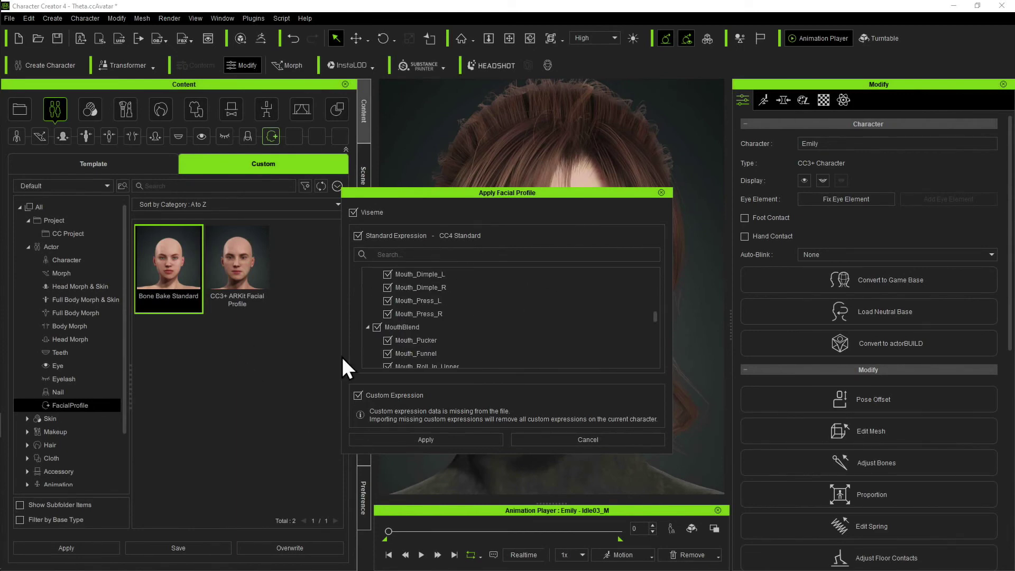
{"action": "left_click", "coordinate": [582, 441]}
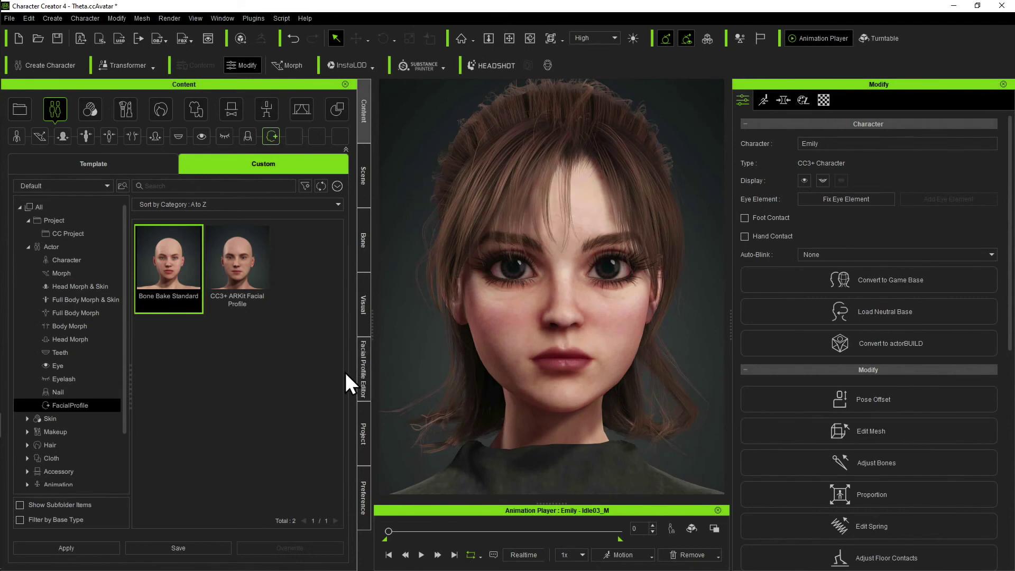
Apply the Bone Bake Standard facial profile to the character with Viseme, Standard Expression and Custom Expression all included.
{"action": "left_click_drag", "start_coordinate": [180, 259], "coordinate": [563, 303]}
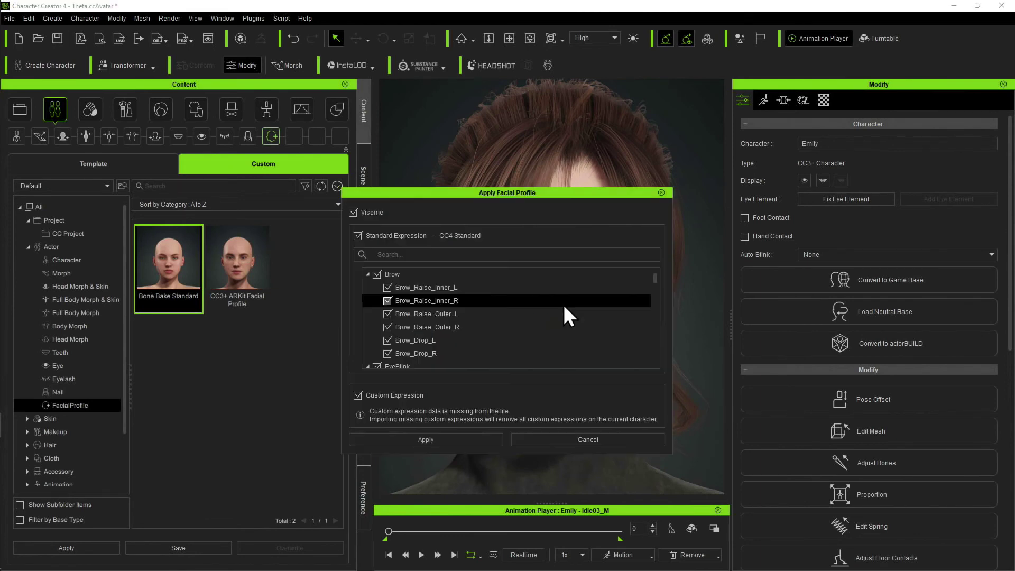
{"action": "left_click", "coordinate": [562, 302]}
{"action": "left_click", "coordinate": [448, 436]}
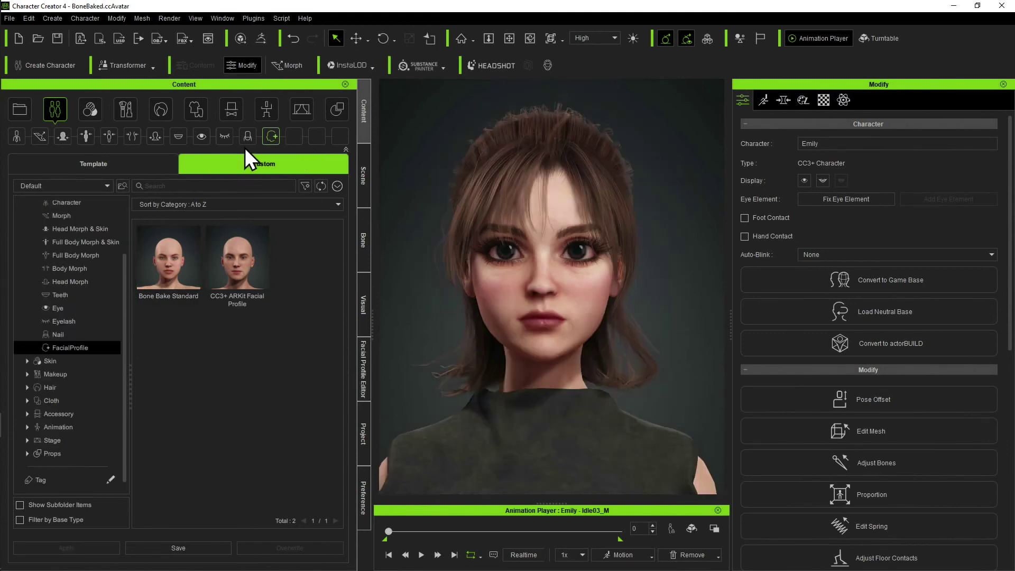
Check how the character's eyes close, reopen them, and run Correct Eyeblink on the character.
{"action": "left_click", "coordinate": [805, 179]}
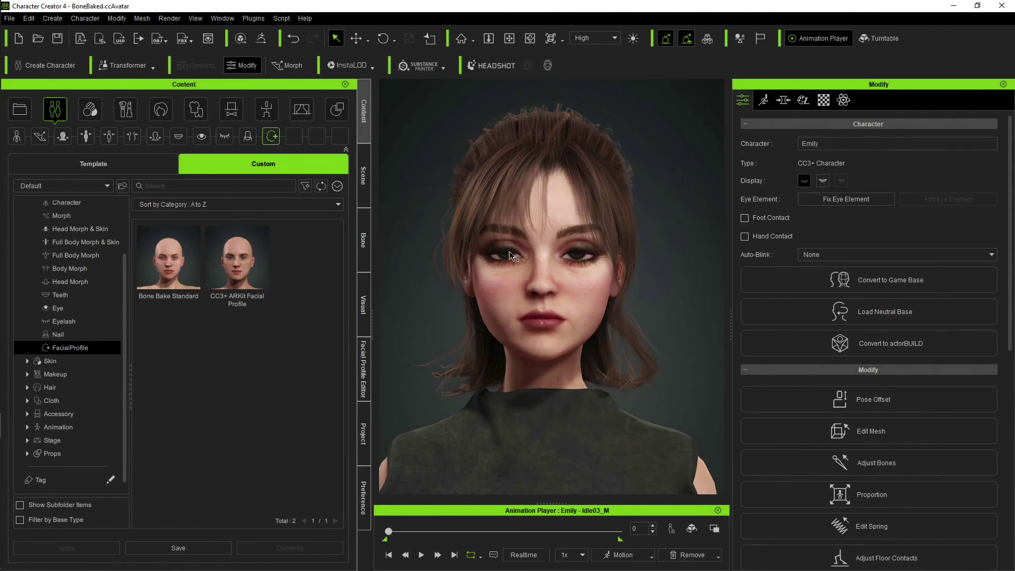
{"action": "left_click", "coordinate": [804, 180]}
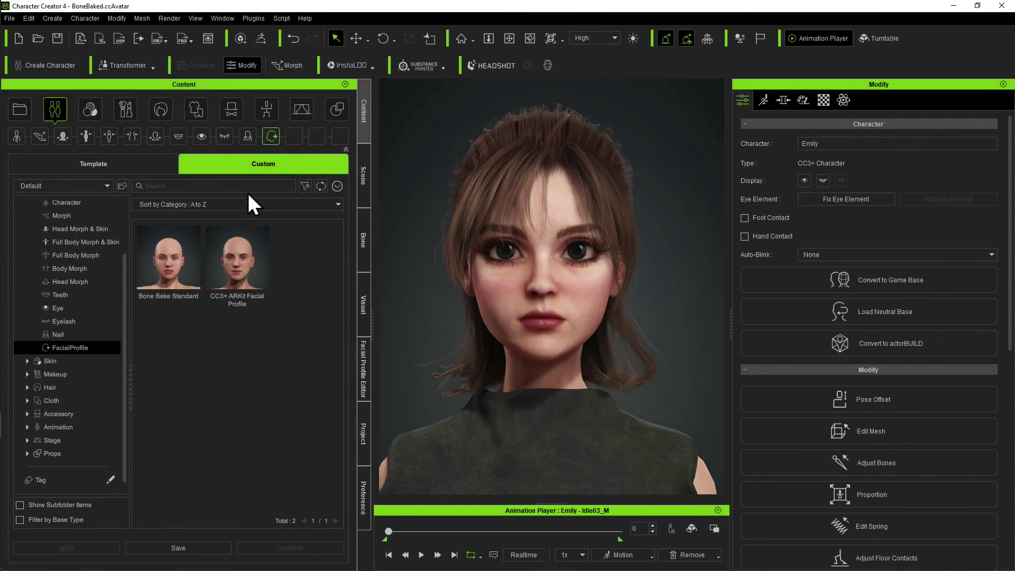
{"action": "left_click", "coordinate": [84, 17]}
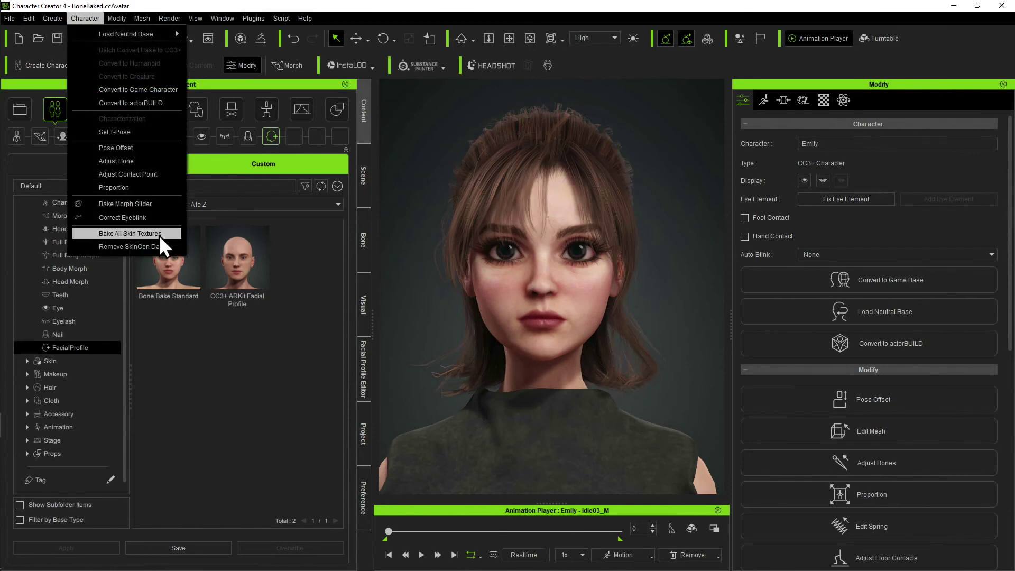
{"action": "left_click", "coordinate": [138, 217]}
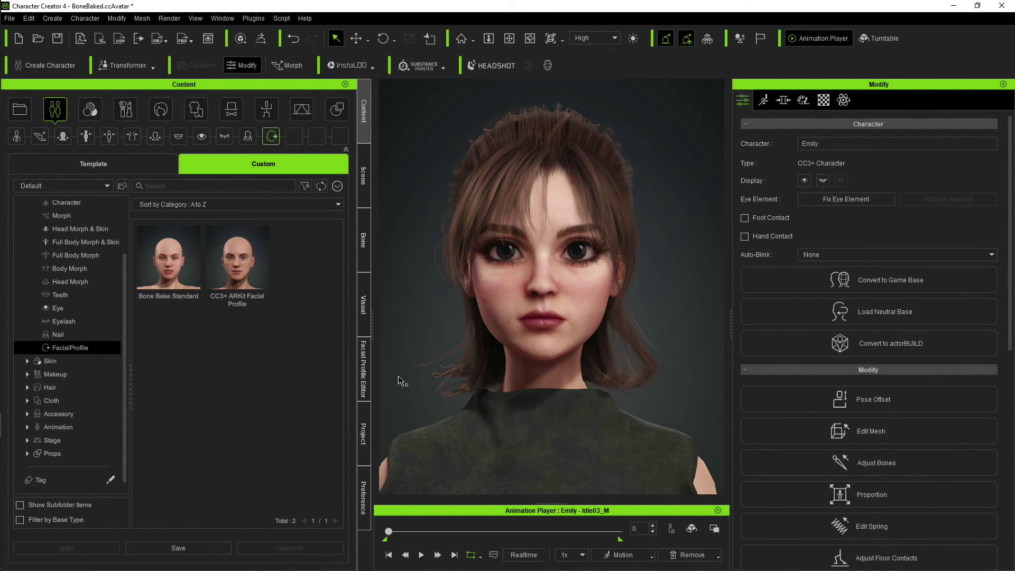
Save the character to the custom Character content library, with the BoneBaked item selected.
{"action": "left_click", "coordinate": [56, 111]}
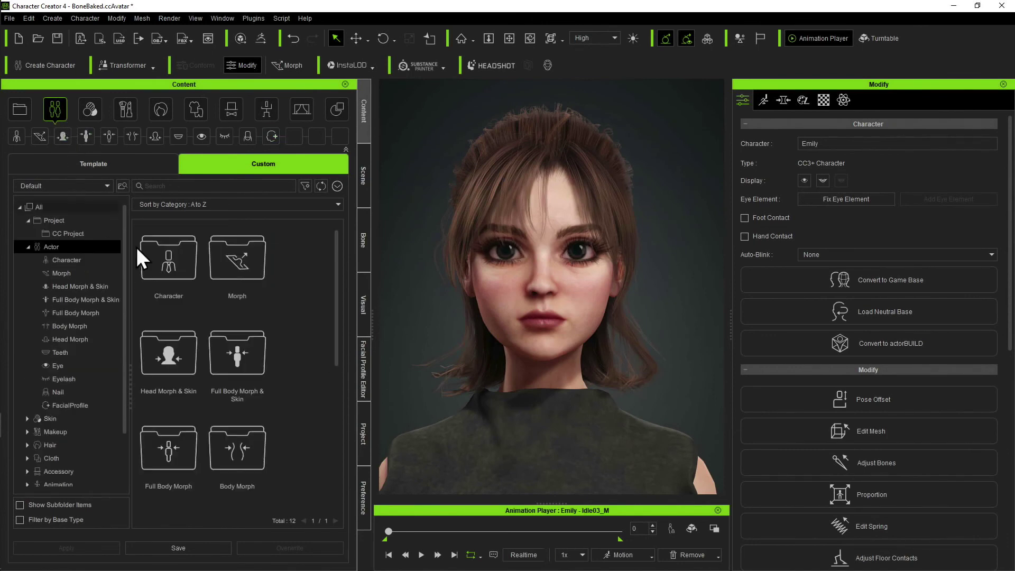
{"action": "double_click", "coordinate": [167, 246]}
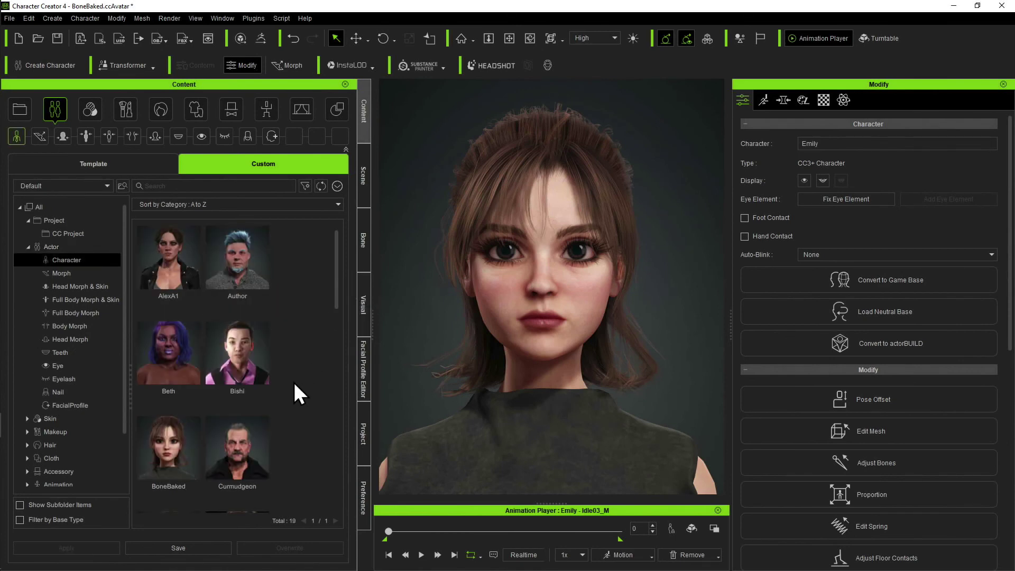
{"action": "left_click", "coordinate": [176, 456]}
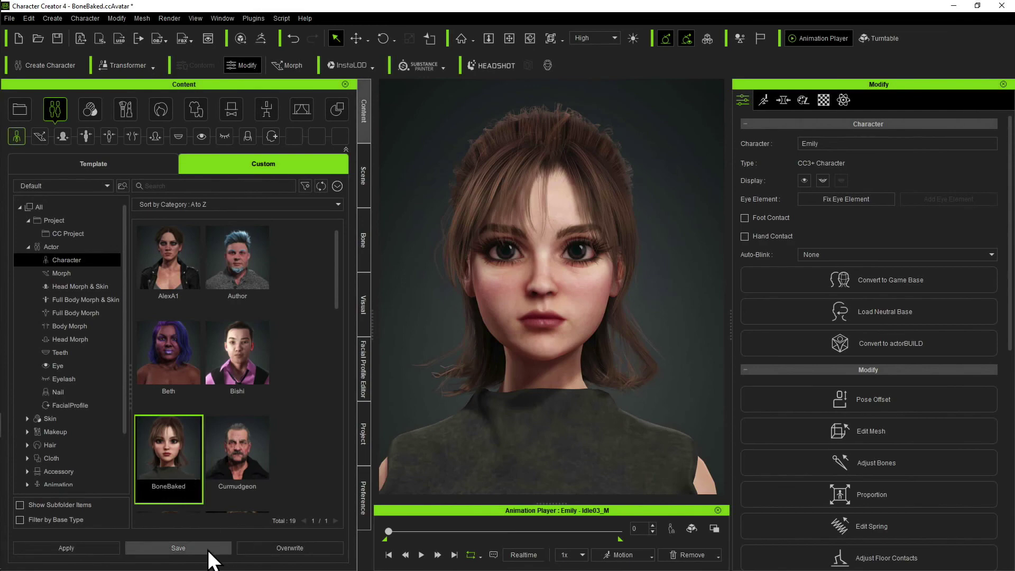
{"action": "left_click", "coordinate": [189, 549]}
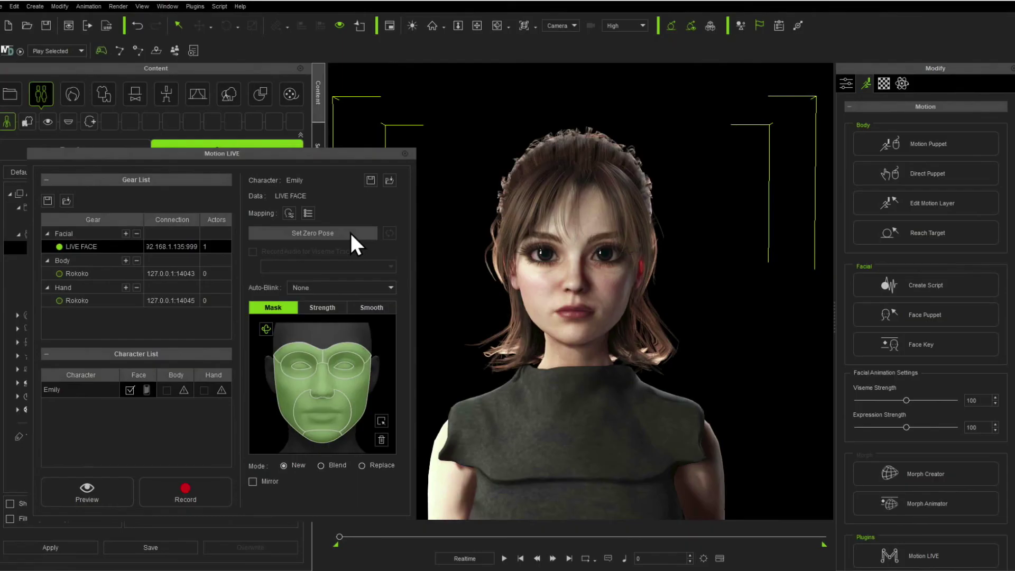
In iClone, set the zero pose for the LIVE FACE gear in Motion LIVE and ready the facial capture preview.
{"action": "left_click", "coordinate": [350, 232]}
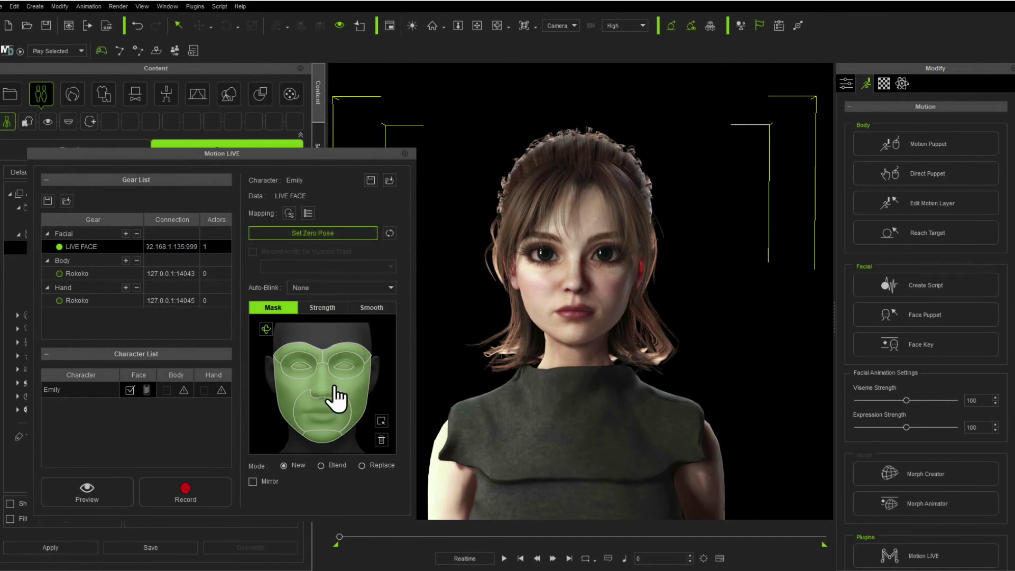
{"action": "left_click", "coordinate": [110, 490]}
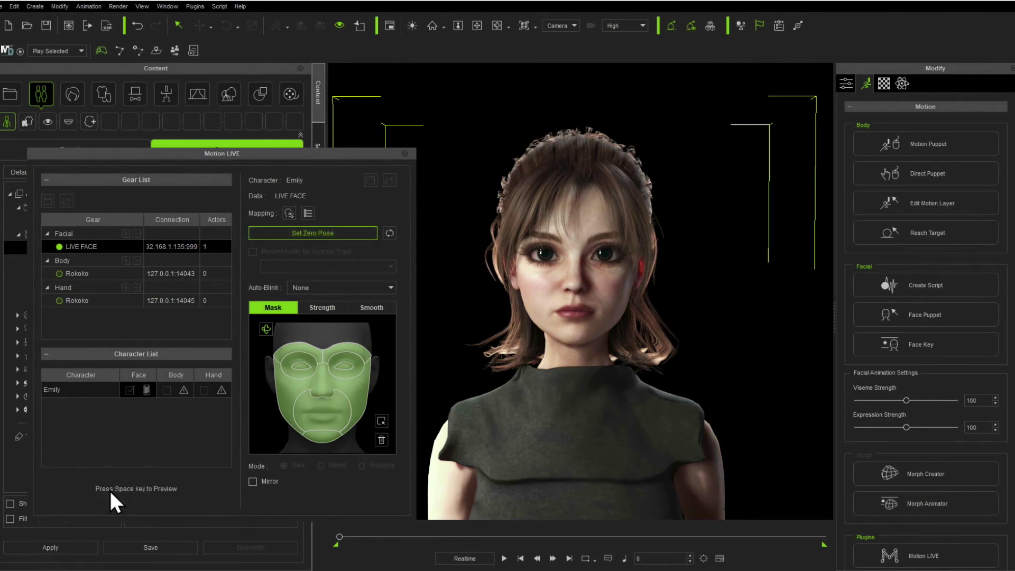